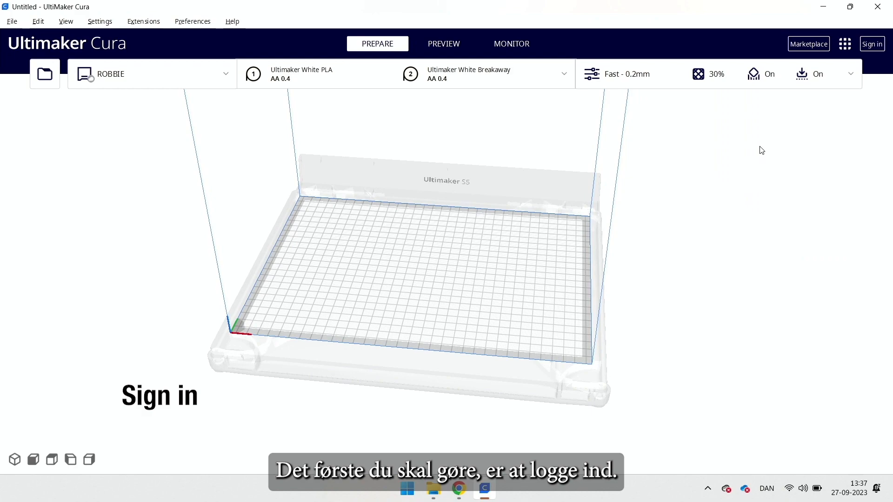
Step: Sign in to the Ultimaker account through the browser and return to Ultimaker Cura
click(879, 46)
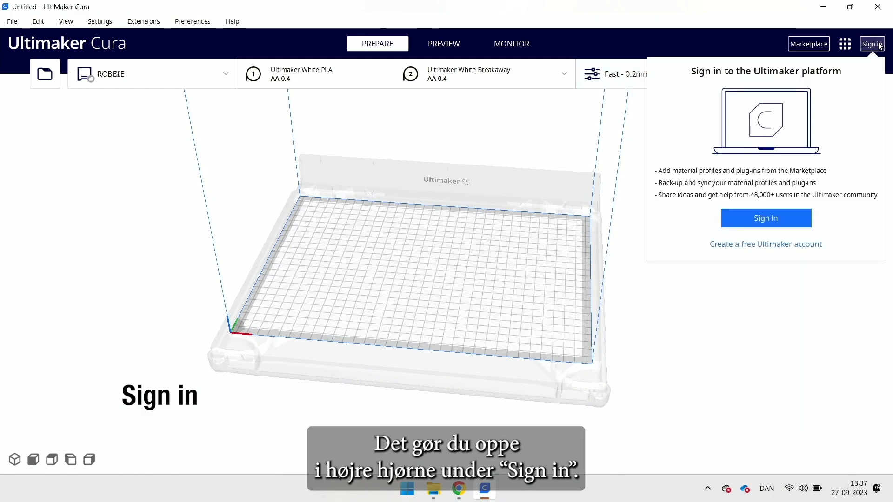
click(754, 219)
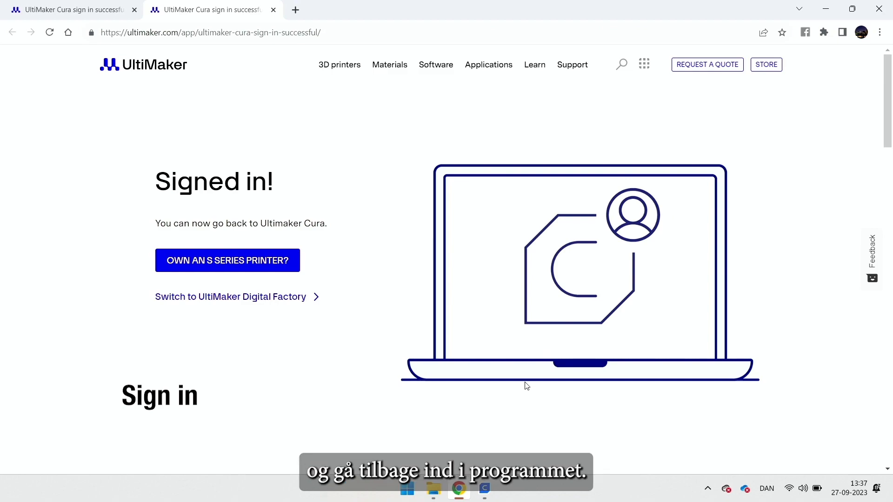
click(483, 498)
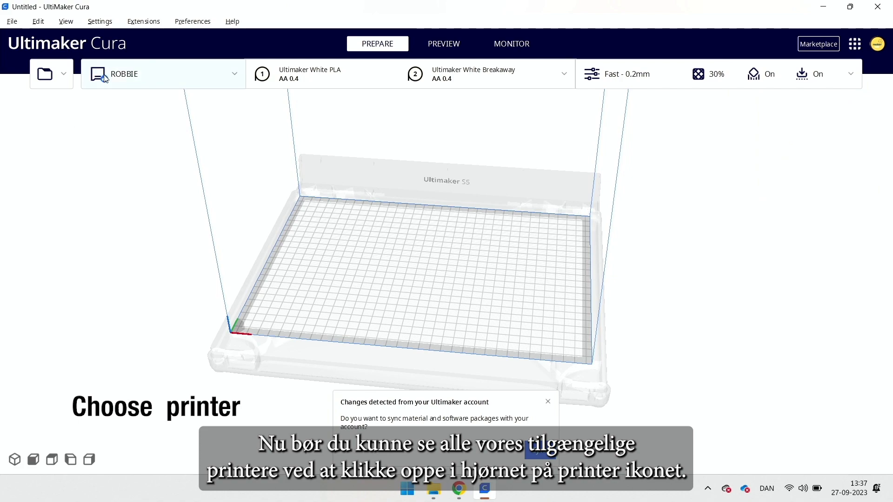
Step: Expand all connected Ultimaker S5 printers and select AVA as the active printer
click(136, 85)
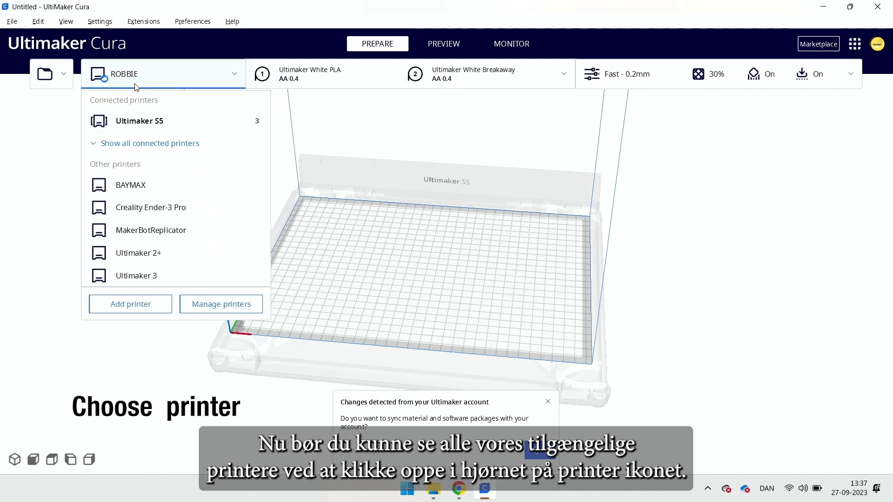
click(179, 144)
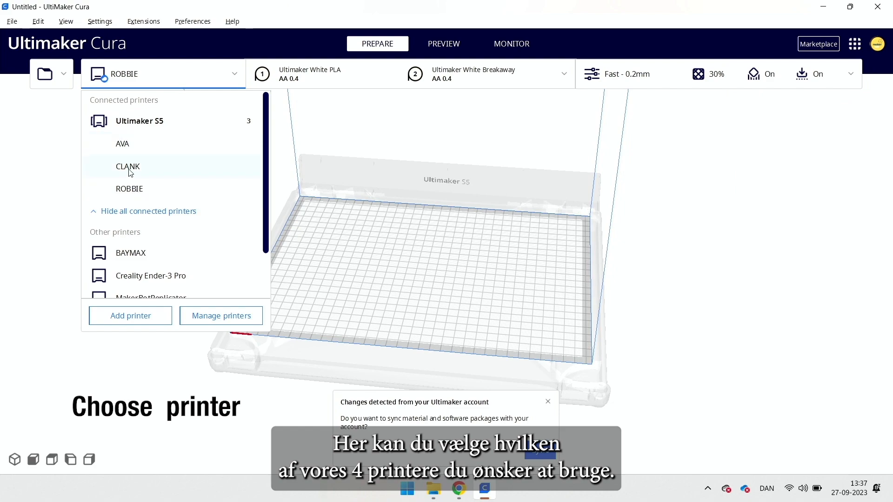
click(145, 148)
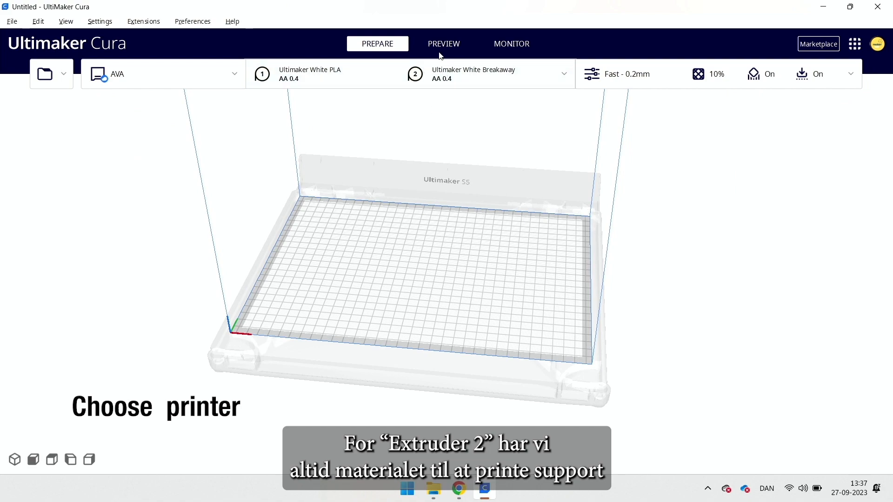
Step: Review the available material configurations and apply AVA's White PLA and White Breakaway configuration with AA 0.4 print cores
click(464, 83)
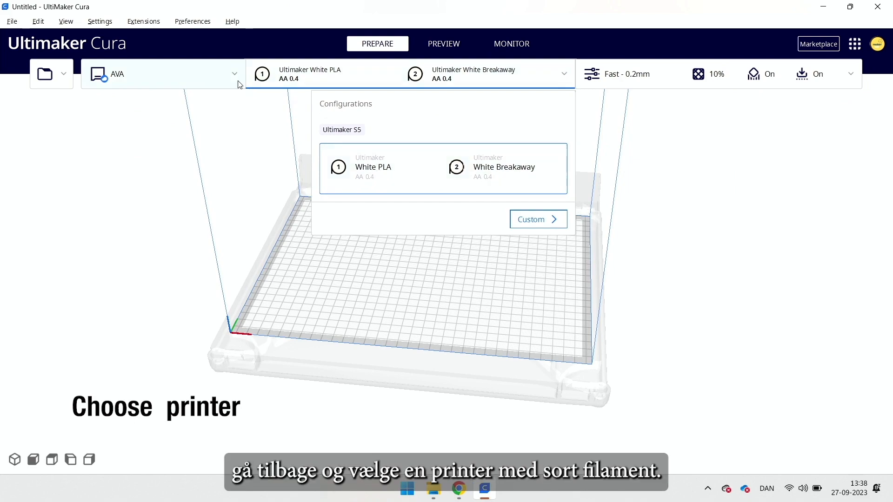
click(223, 77)
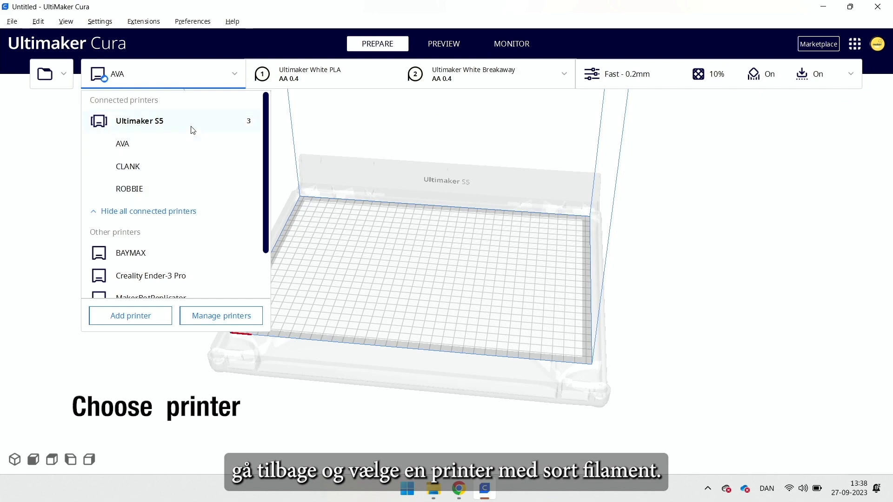
click(374, 79)
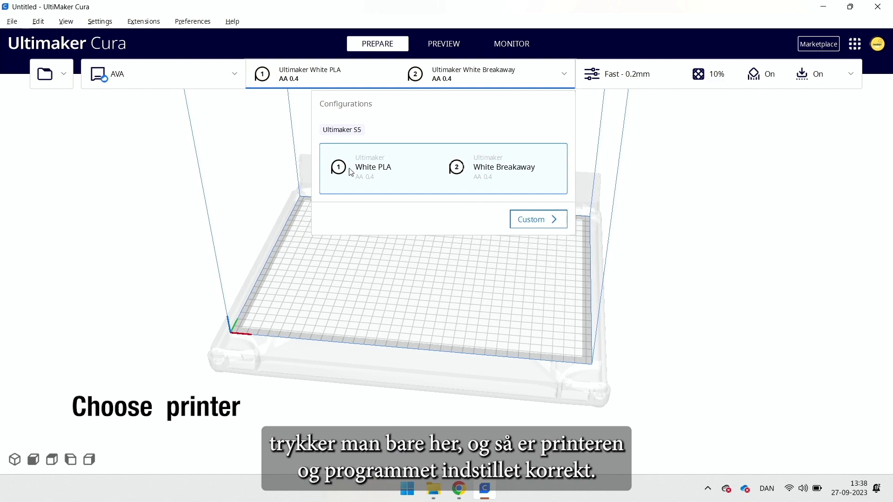
click(440, 180)
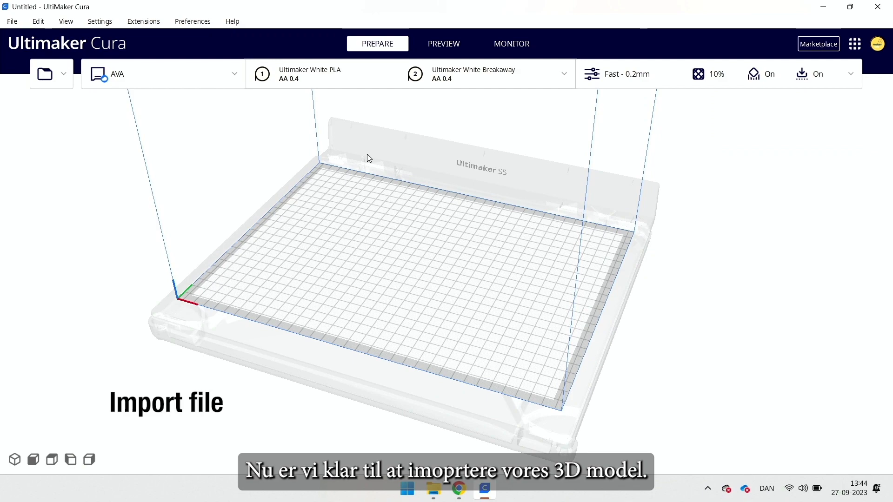
Step: Import the model file "Låg m. møtrik" from the "Eksempel til Cura" folder onto the build plate
click(12, 21)
mouse_move(34, 54)
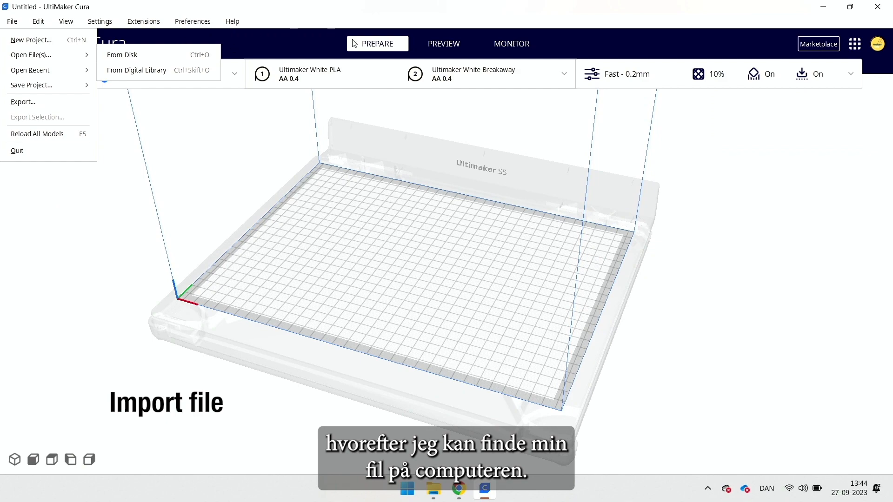
mouse_move(427, 484)
click(432, 405)
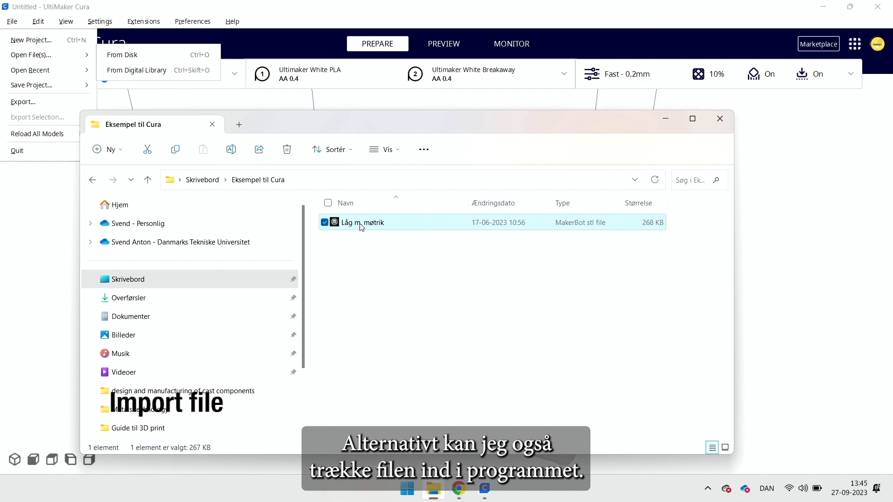
drag(362, 227, 794, 278)
click(795, 262)
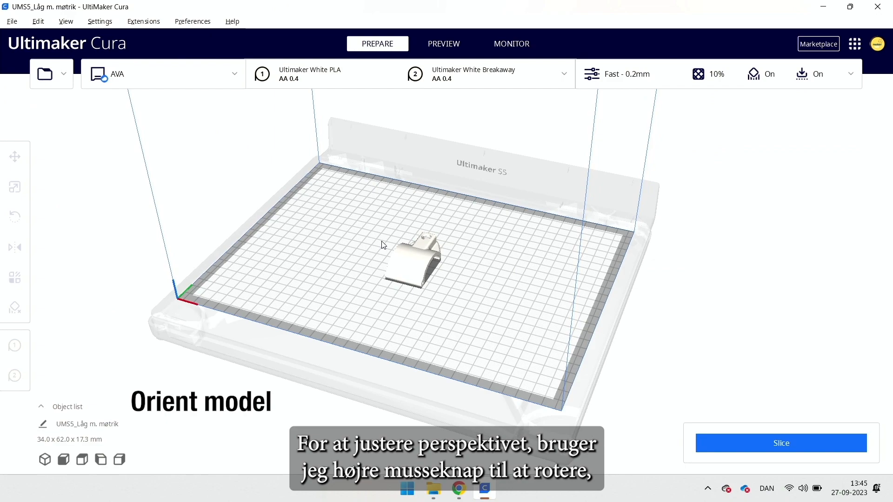
Step: Move the model to the build plate's rear right corner beside the Ultimaker logo, at about X 128 mm, Y -68 mm
right_drag(464, 281, 344, 279)
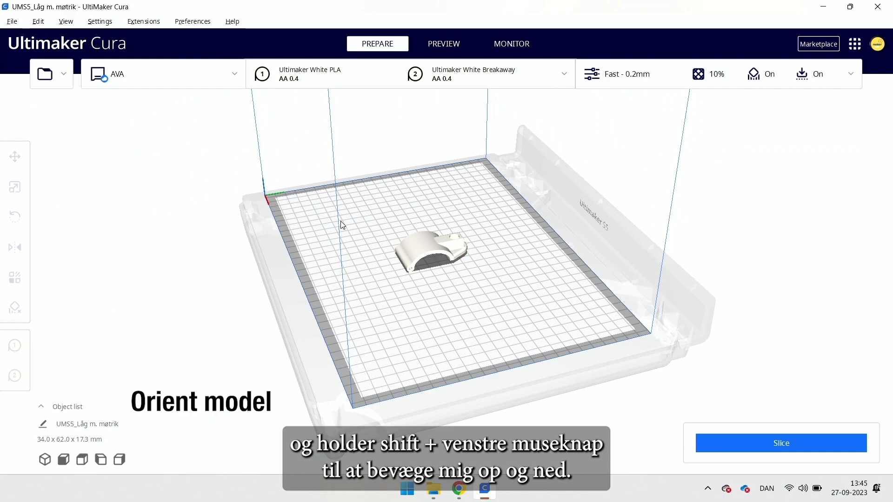
shift+drag(343, 225, 389, 208)
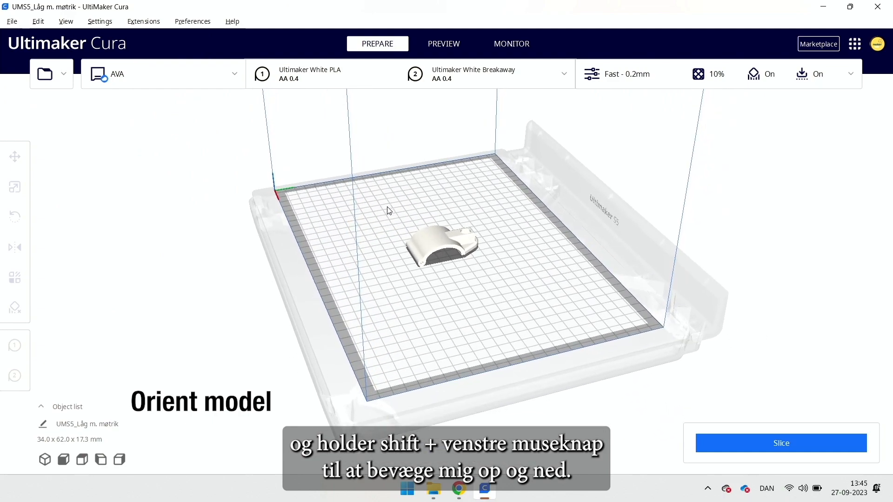
scroll(464, 234, up, 6)
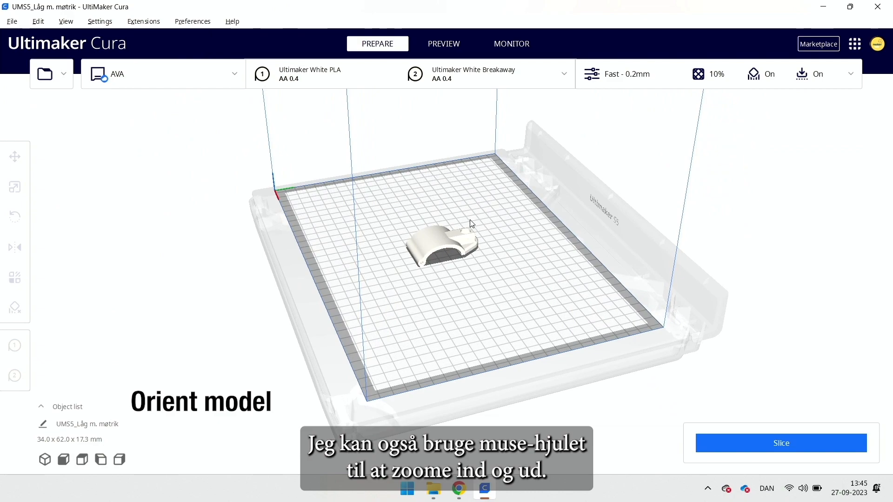
scroll(454, 254, down, 6)
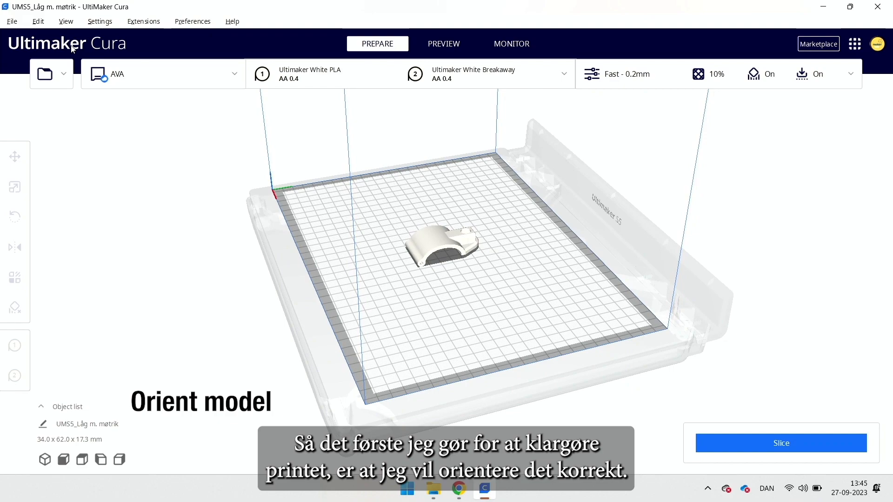
click(446, 233)
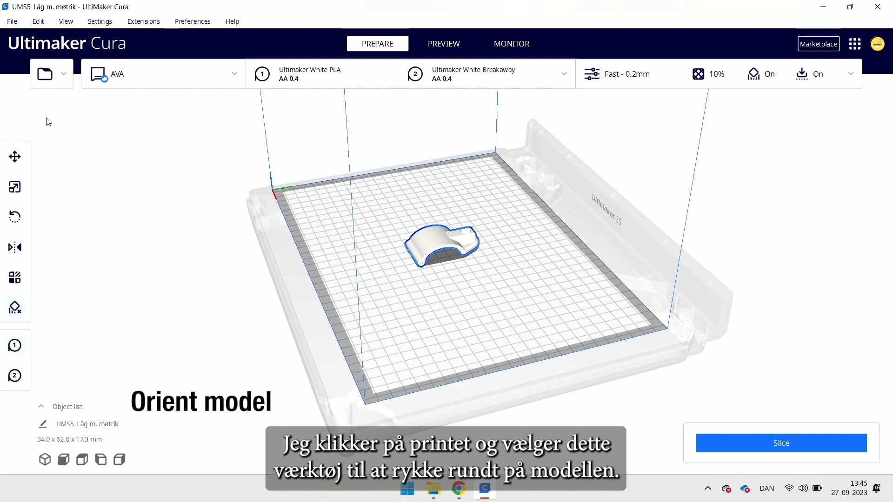
click(15, 158)
right_drag(379, 323, 490, 328)
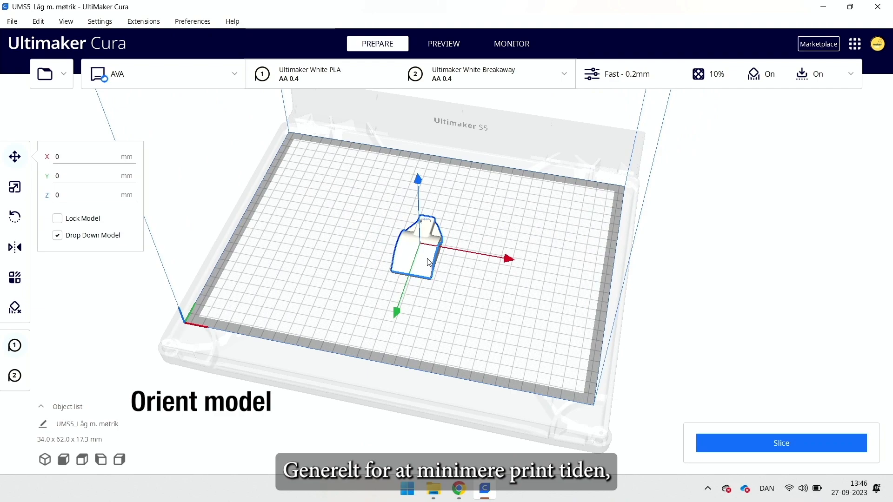
drag(413, 251, 568, 217)
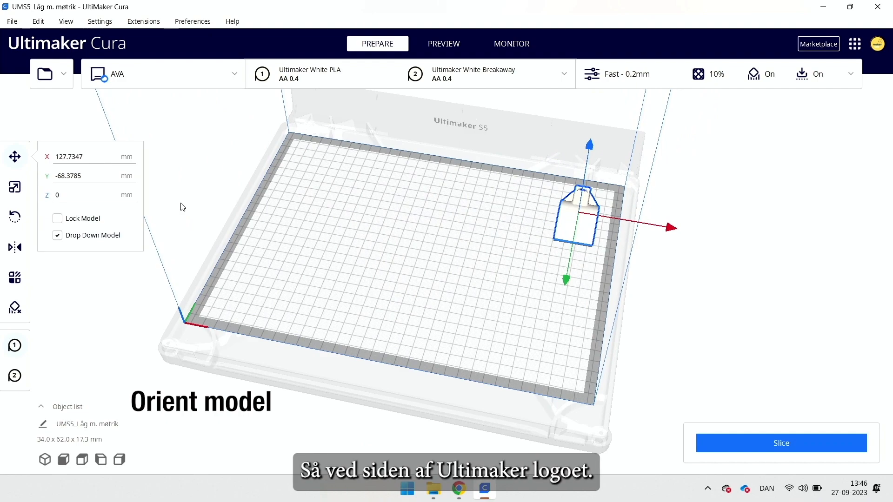
Step: Turn on snap rotation and rotate the model 90° about the green axis so it stands on its side
click(15, 217)
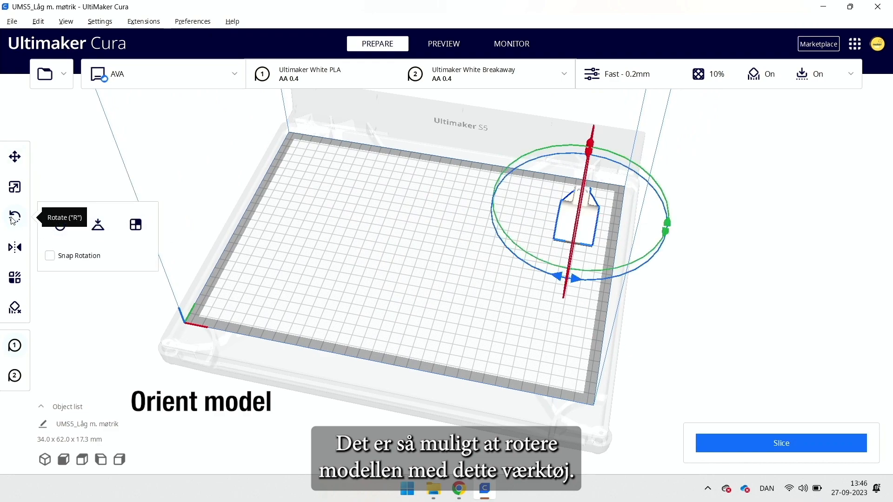
right_drag(601, 231, 514, 244)
right_drag(618, 208, 471, 202)
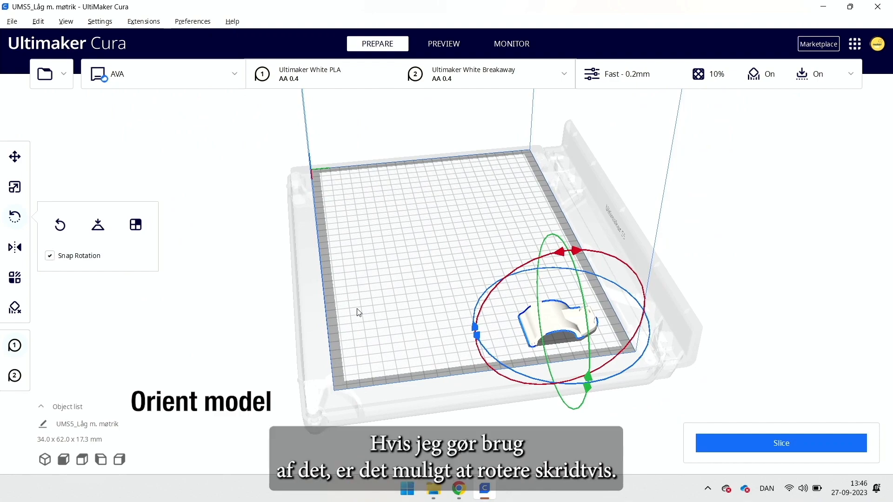
right_drag(358, 312, 575, 285)
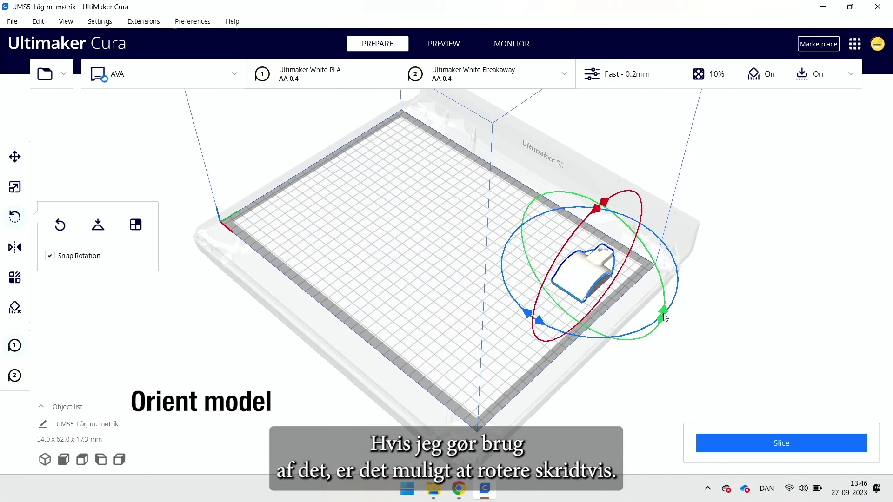
drag(664, 316, 579, 141)
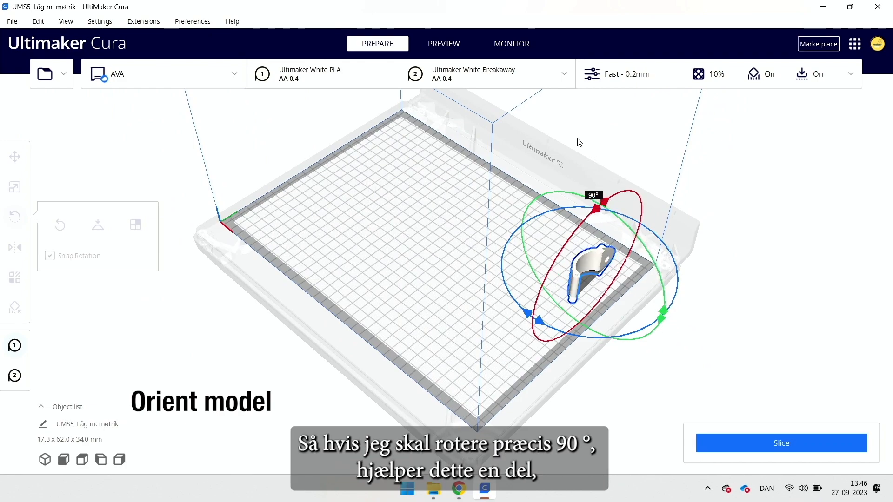
drag(579, 142, 478, 328)
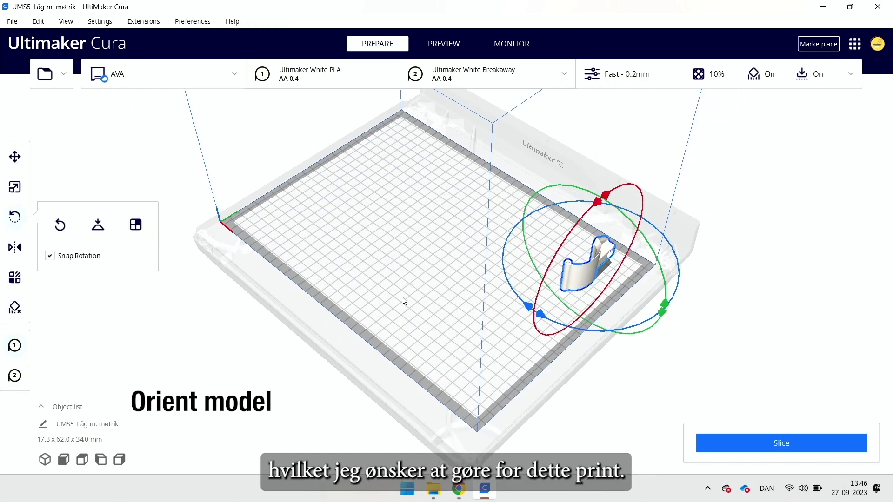
Step: Turn off snap rotation, try tilting the model slightly about the red axis, and turn snapping back on
right_drag(403, 301, 673, 281)
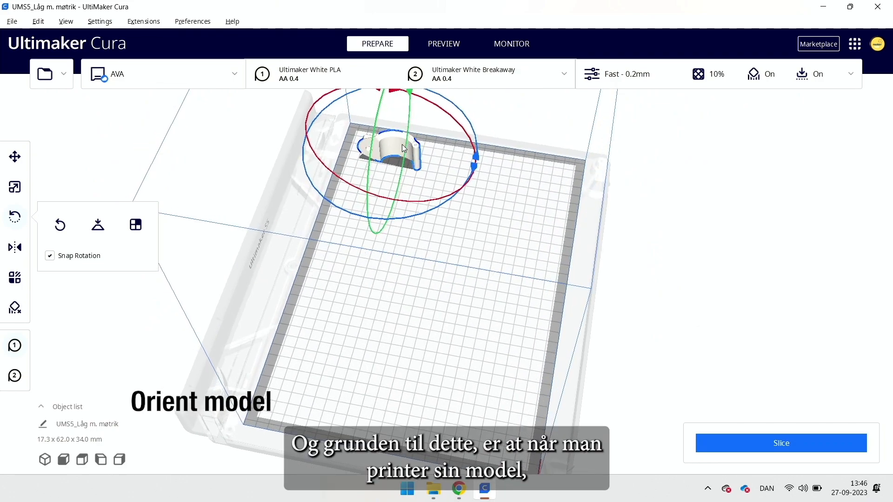
scroll(402, 144, up, 4)
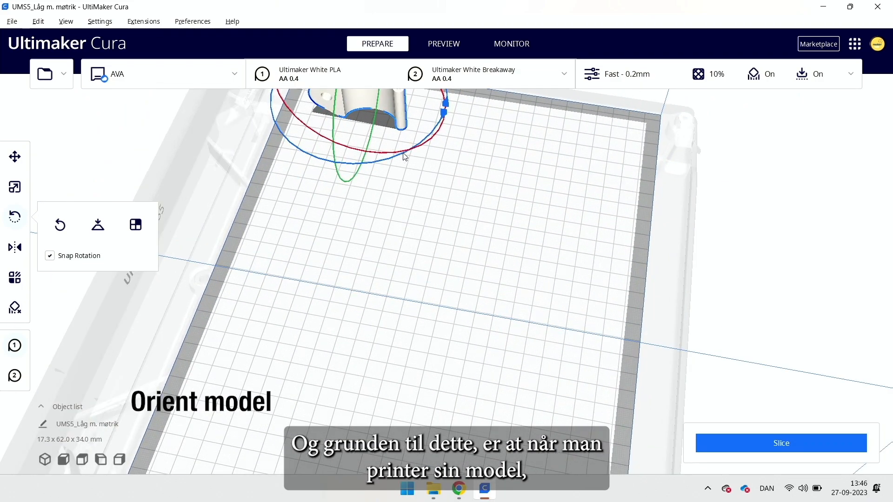
right_drag(405, 157, 470, 275)
scroll(473, 277, up, 3)
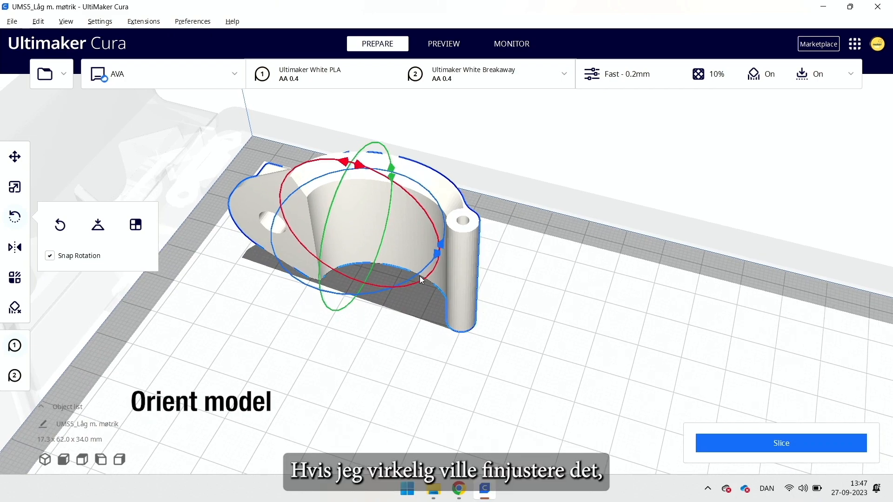
right_drag(419, 276, 466, 280)
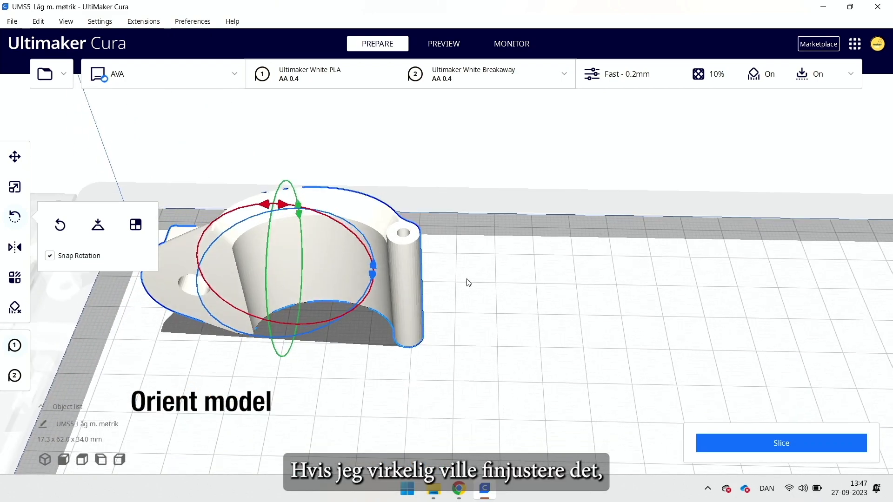
click(53, 255)
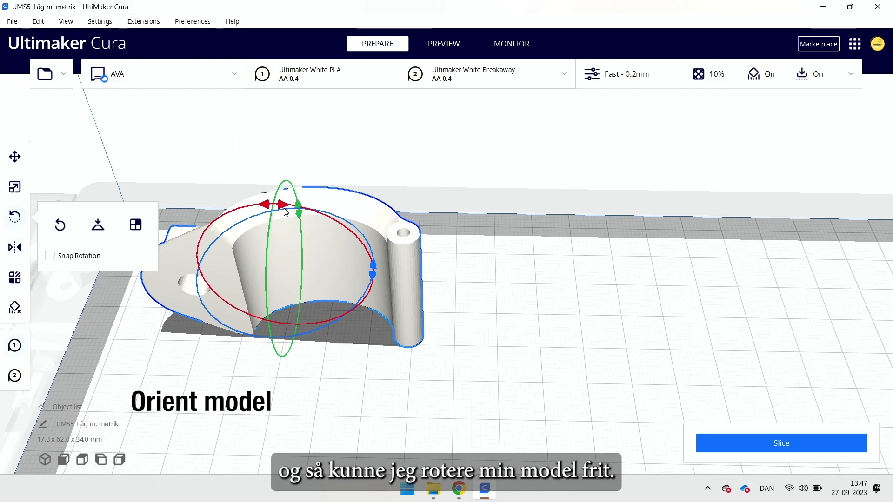
mouse_move(285, 212)
mouse_down()
mouse_move(263, 206)
mouse_move(284, 204)
mouse_up()
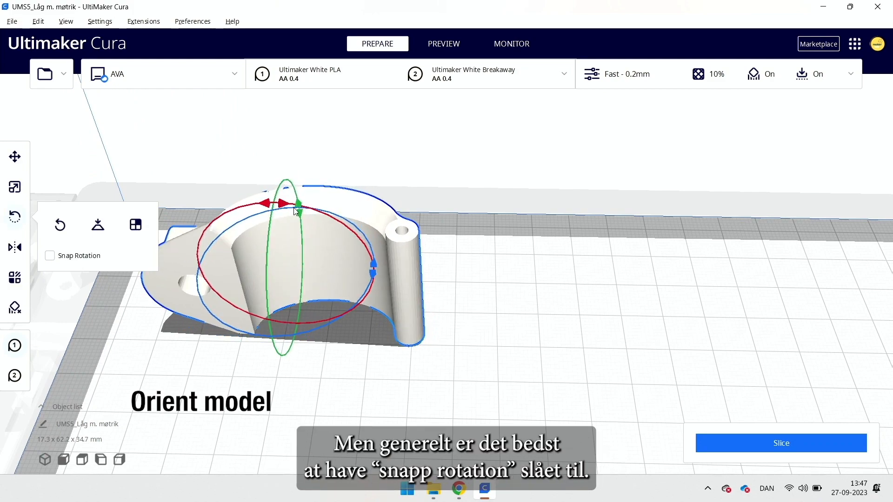
click(77, 258)
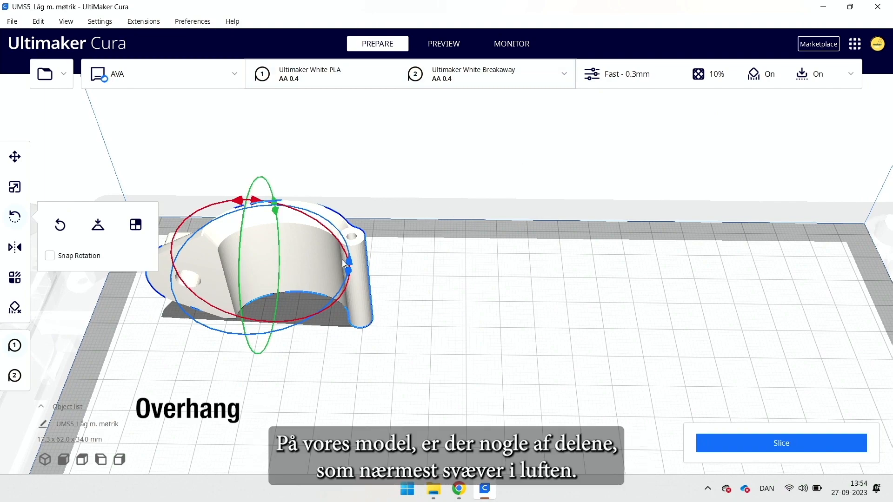
Step: Examine the overhanging areas beneath the upright model's arch and angled lug from close up
middle_drag(281, 283, 384, 264)
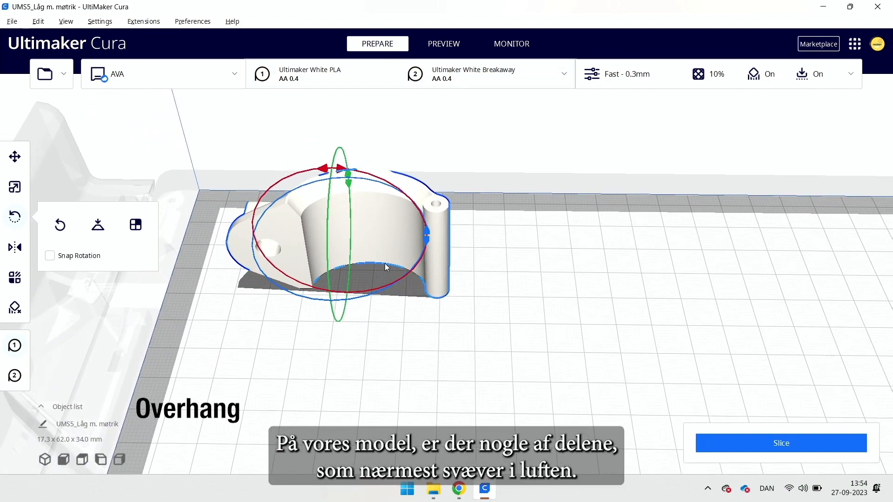
scroll(378, 259, up, 3)
scroll(511, 258, up, 2)
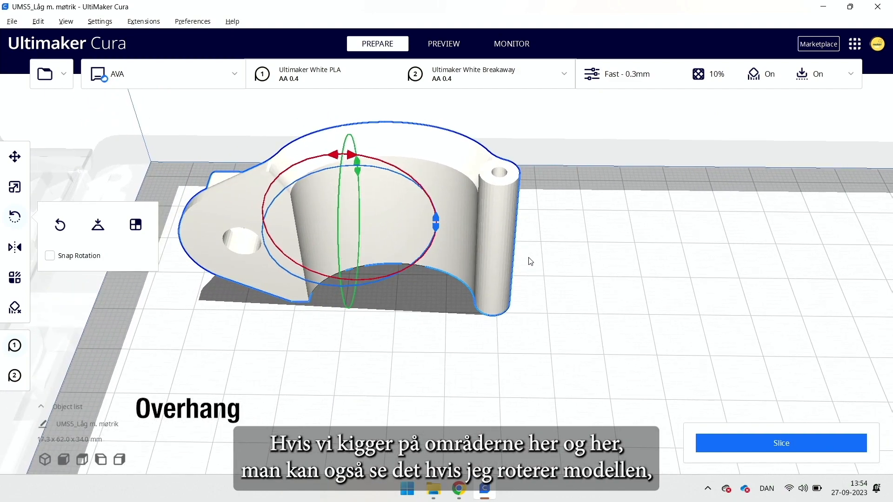
middle_drag(528, 258, 555, 274)
right_drag(554, 274, 567, 249)
middle_drag(501, 317, 465, 254)
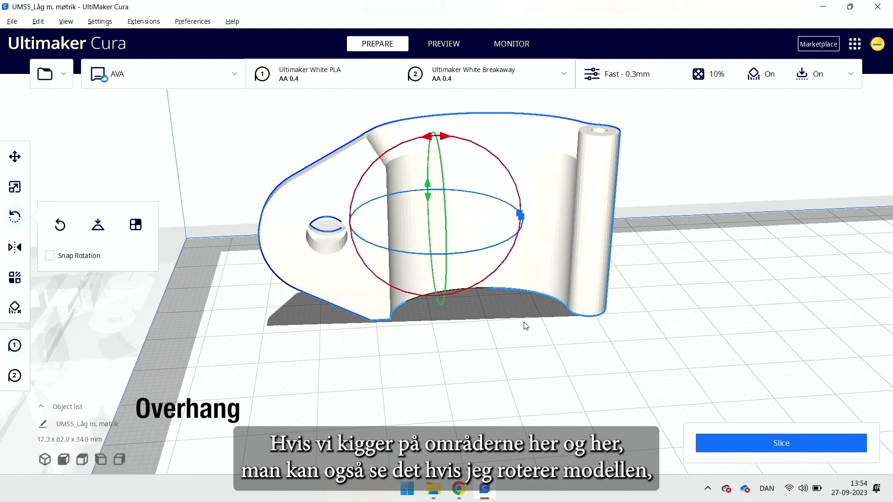
Step: Open the print settings in custom mode and set the setting visibility to Basic
right_drag(525, 325, 582, 318)
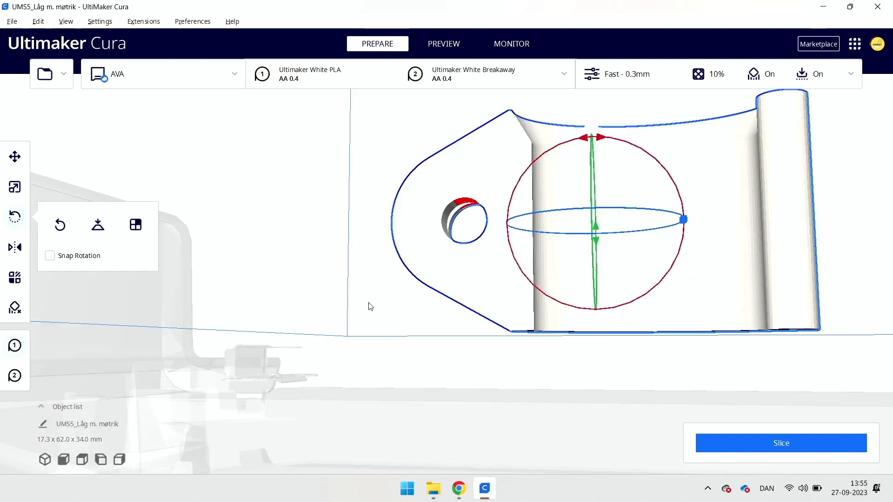
scroll(369, 305, up, 5)
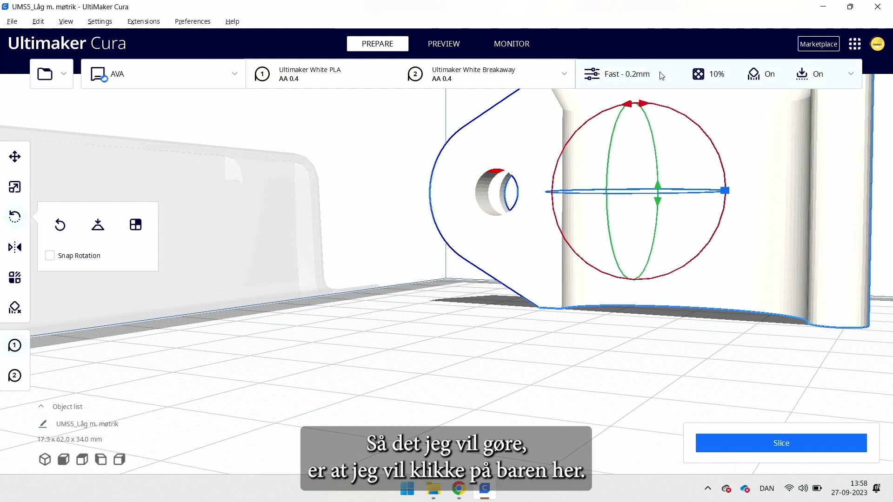
click(798, 84)
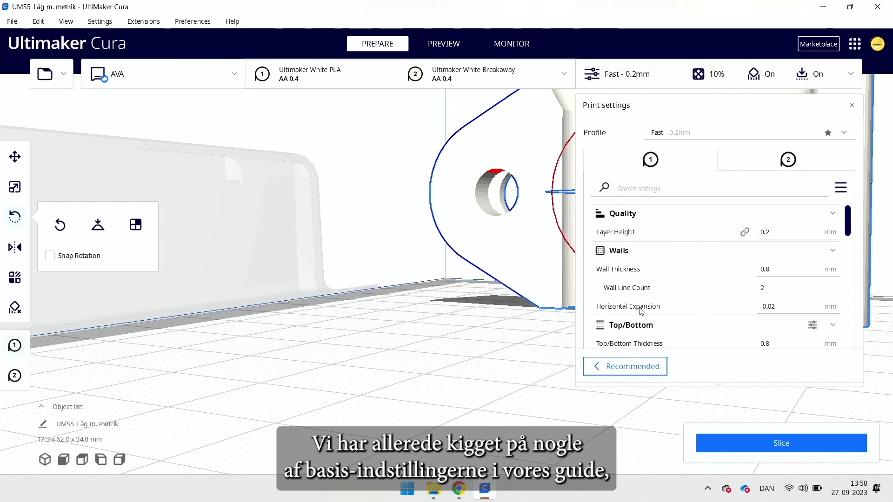
click(646, 367)
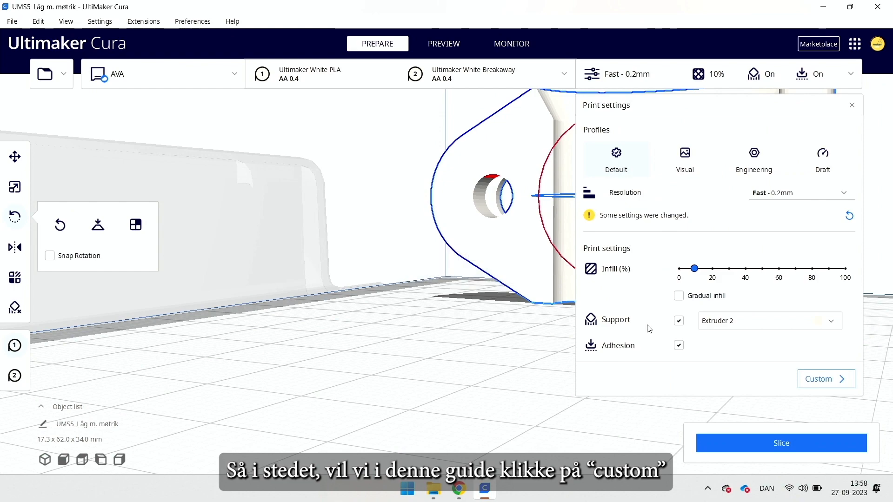
click(837, 380)
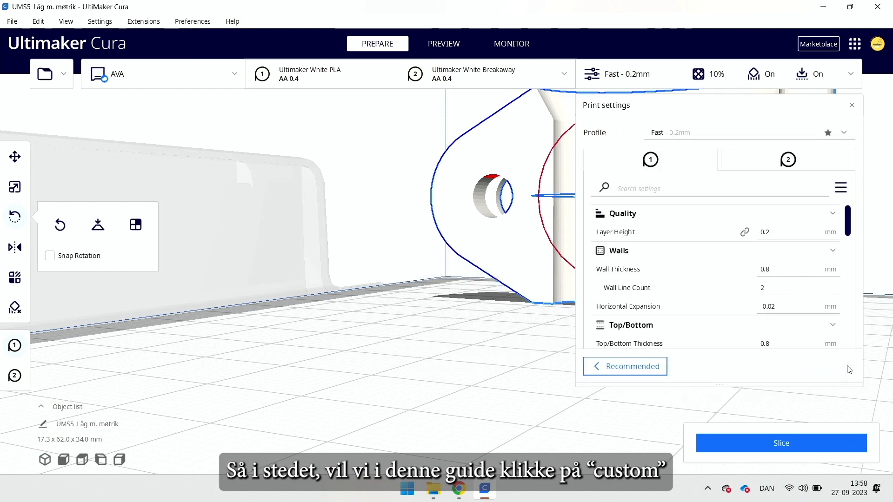
click(843, 190)
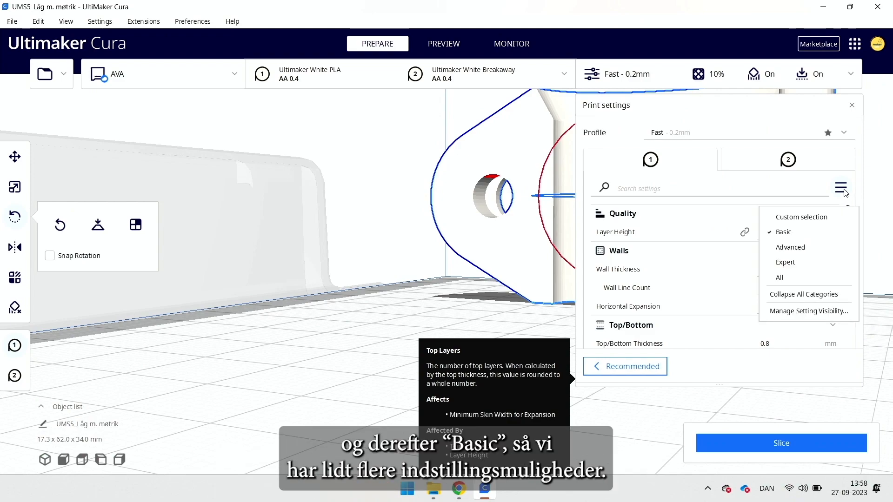
click(819, 231)
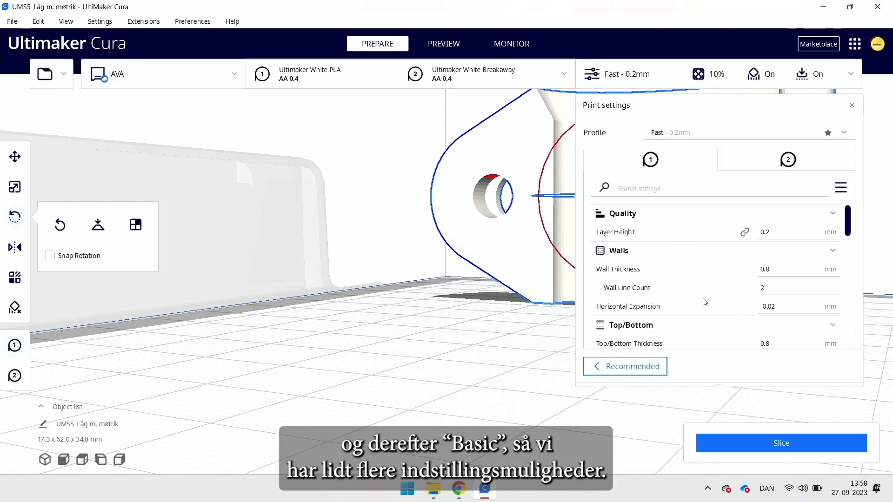
Step: Set the layer height to 0.1 mm, then slice the model and preview its layers
scroll(335, 390, up, 1)
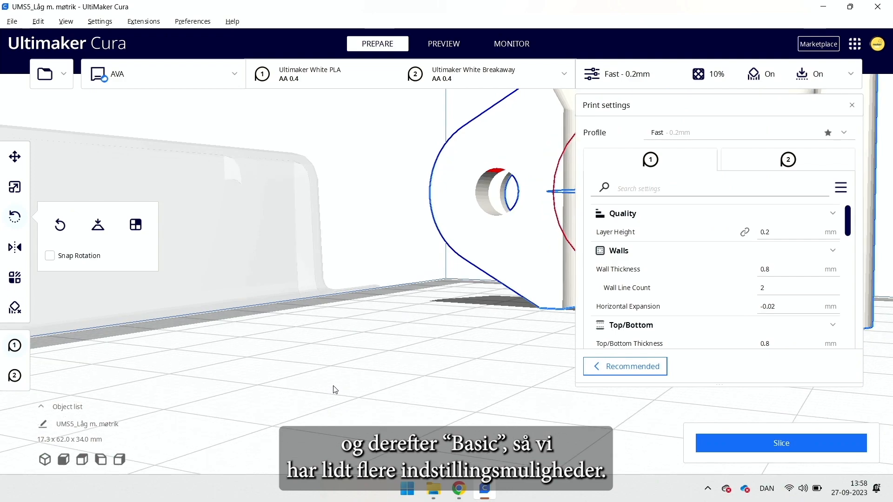
scroll(335, 390, up, 1)
scroll(484, 325, up, 2)
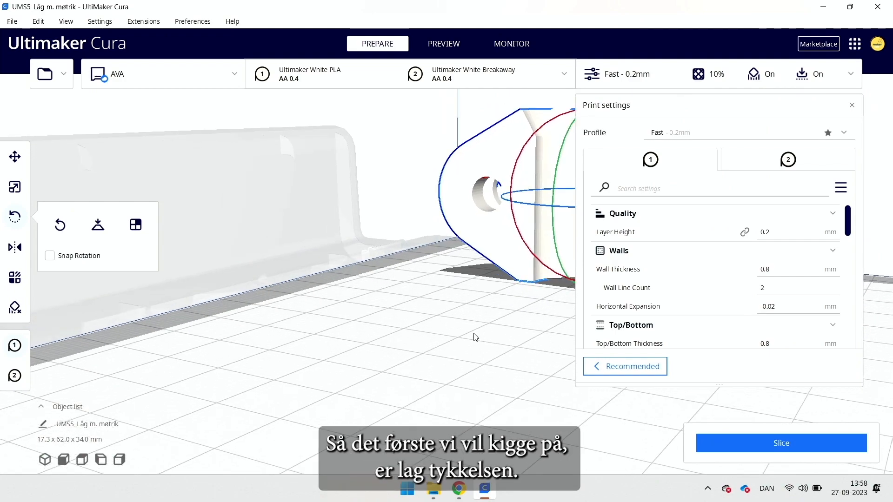
middle_drag(462, 249, 264, 331)
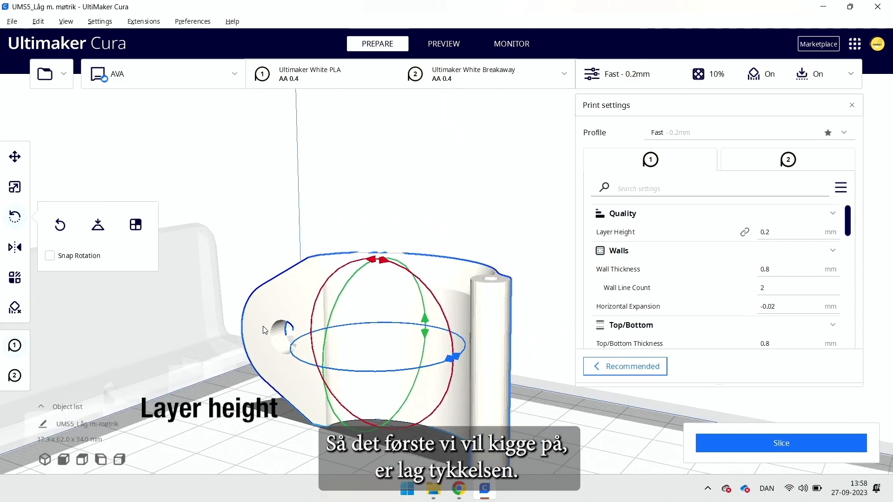
click(781, 235)
key(BackSpace)
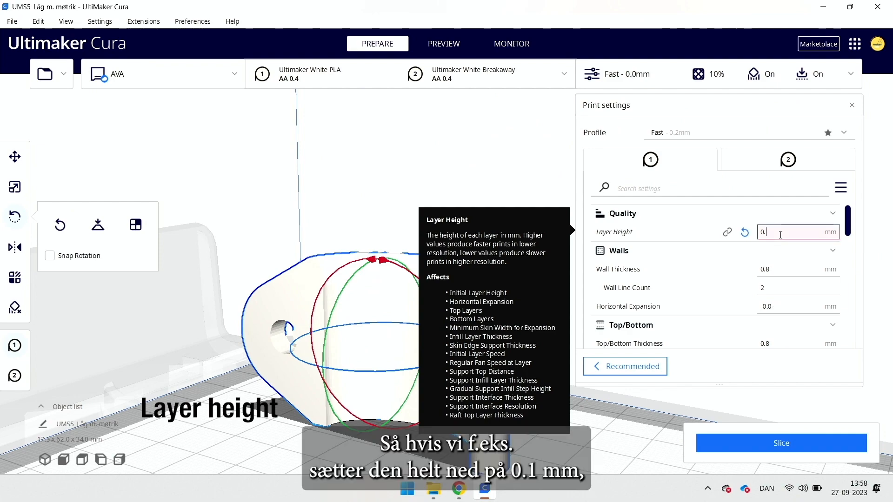
text(1)
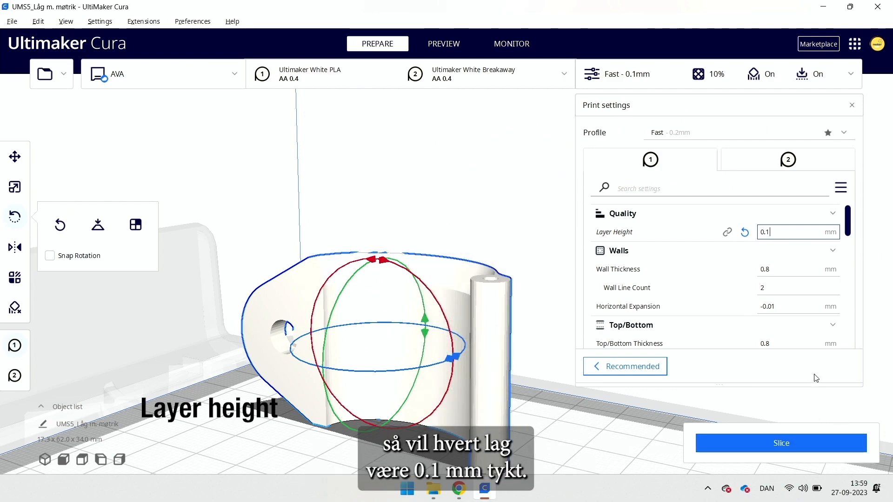
click(798, 449)
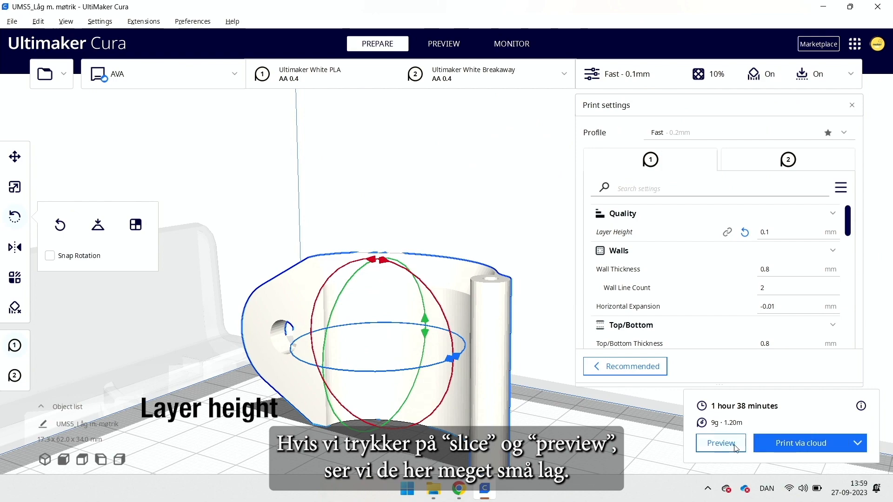
click(734, 446)
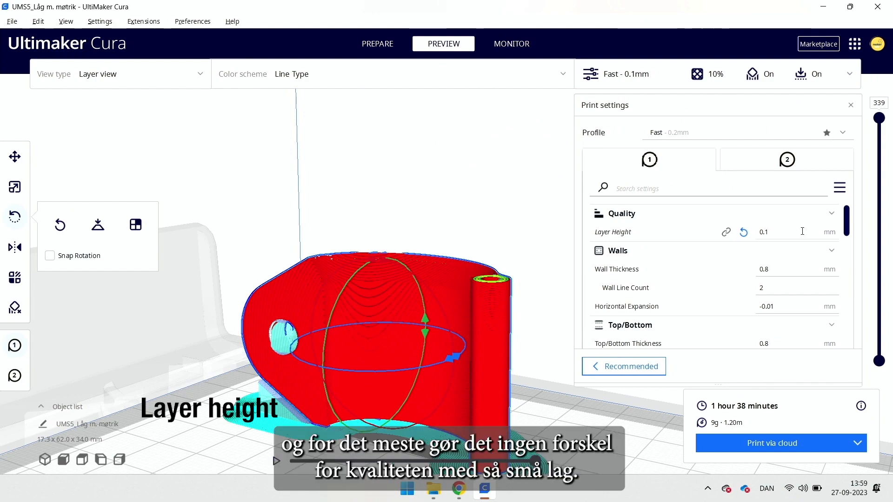
Step: Set the layer height to 0.3 mm, slice the model again and deselect it
mouse_move(803, 231)
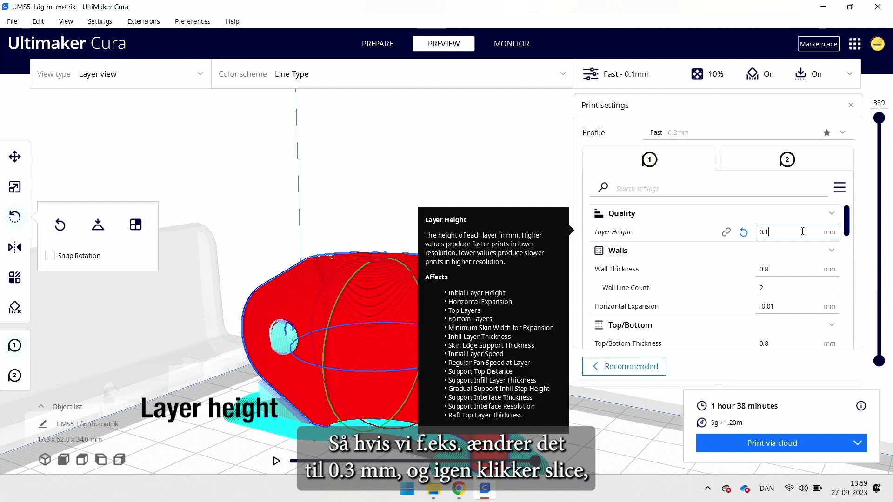
key(BackSpace)
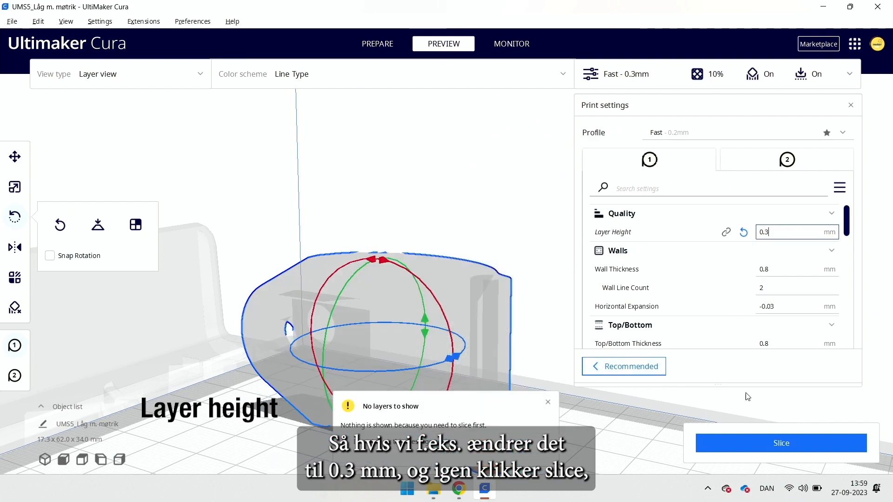
click(808, 451)
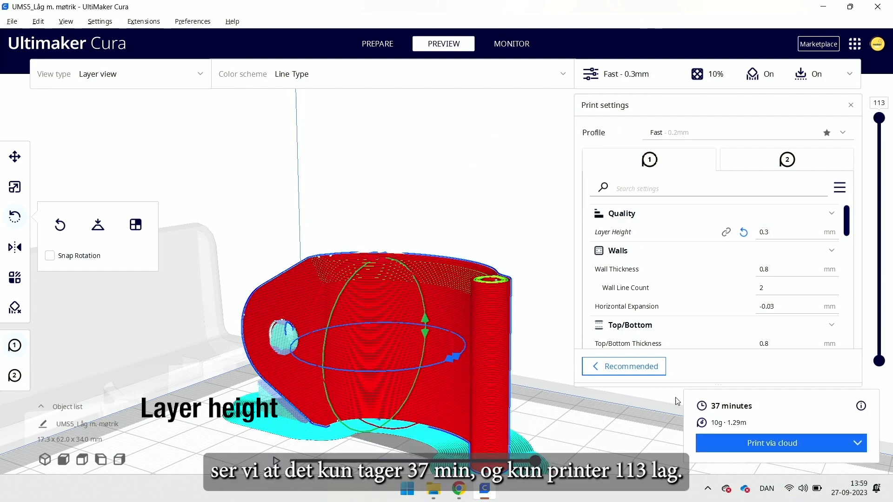
click(723, 420)
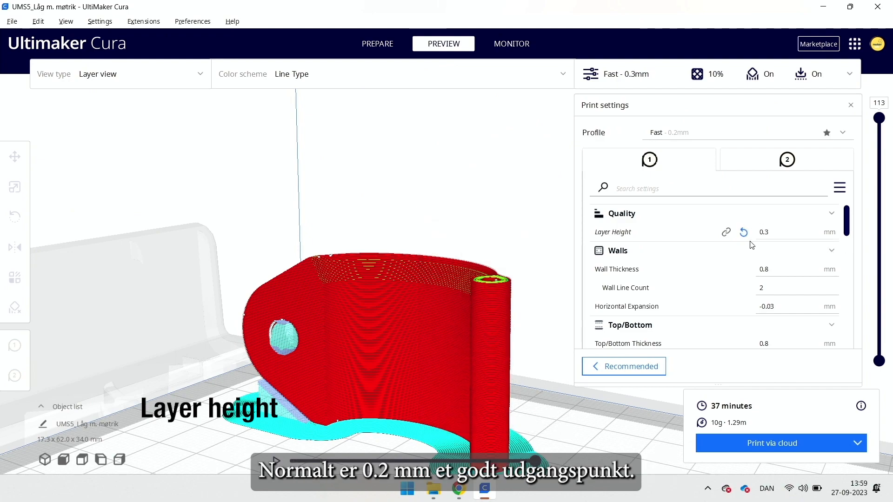
Step: Lower the layer preview to layer 79 and examine the wall lines along the curved section from above
mouse_move(750, 245)
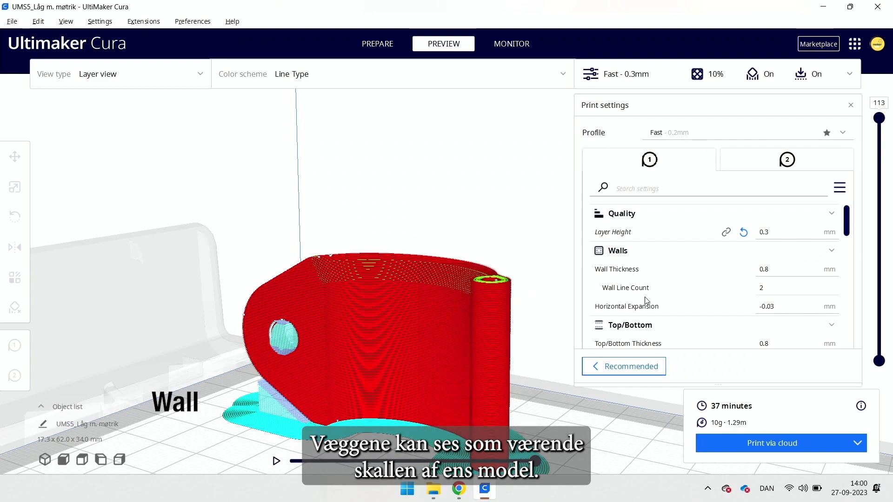
right_drag(506, 266, 577, 289)
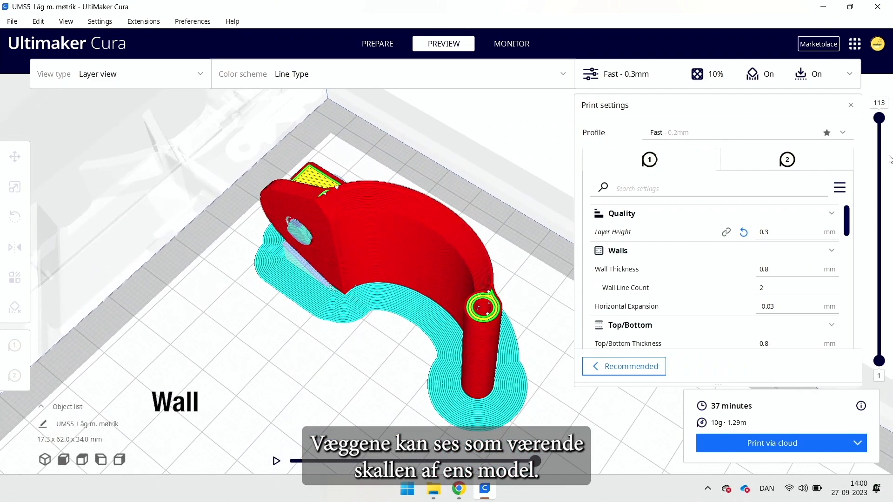
drag(883, 127, 891, 197)
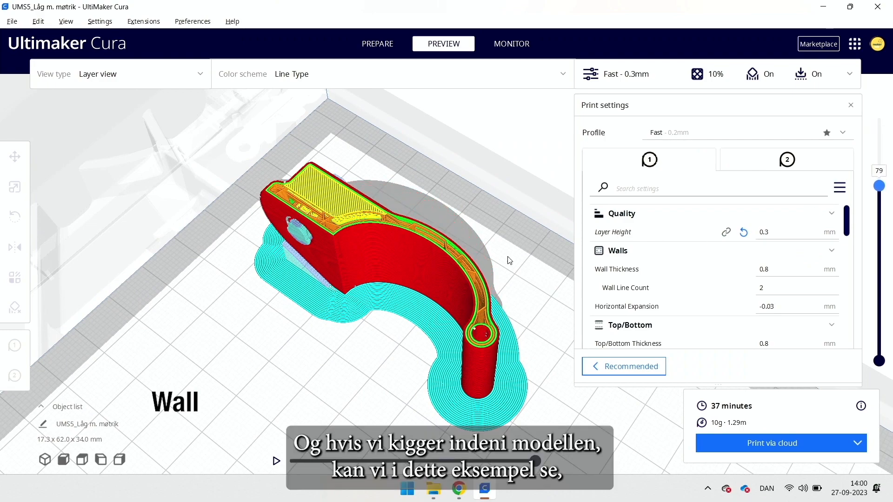
scroll(413, 235, up, 4)
scroll(410, 247, up, 5)
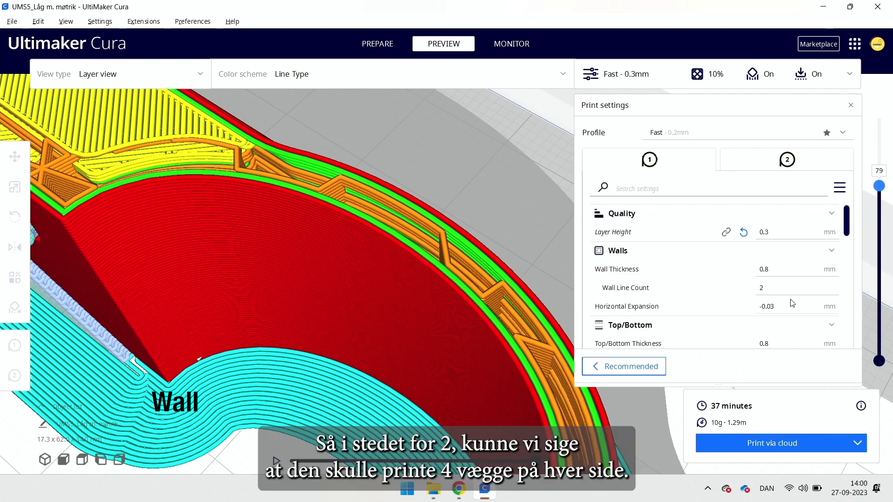
Step: Set the wall line count to 4, re-slice the model and inspect the walls around the lug
click(775, 286)
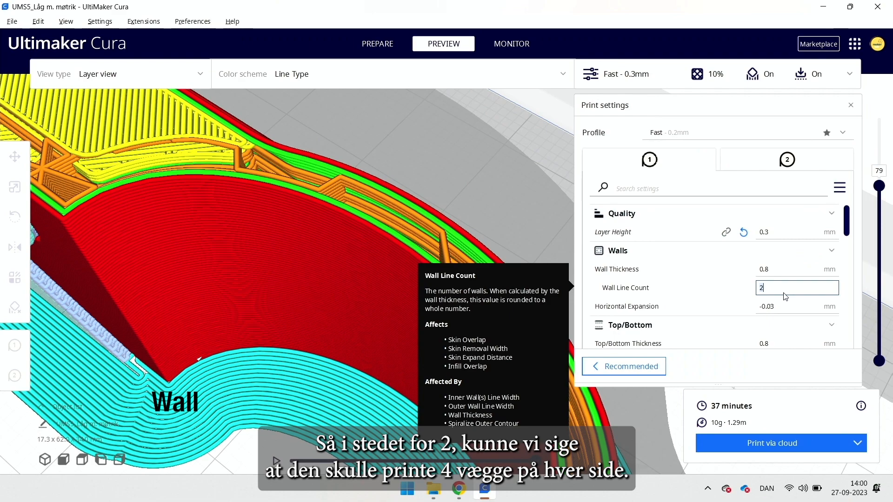
key(BackSpace)
text(4)
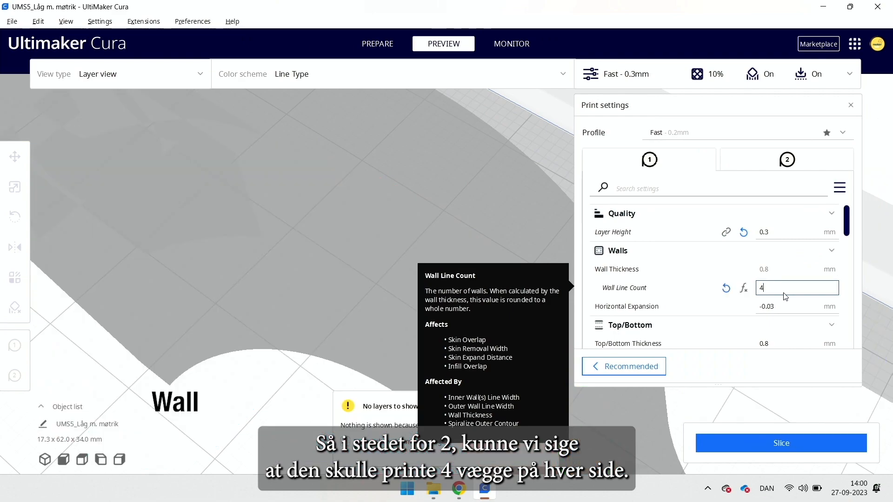
click(763, 440)
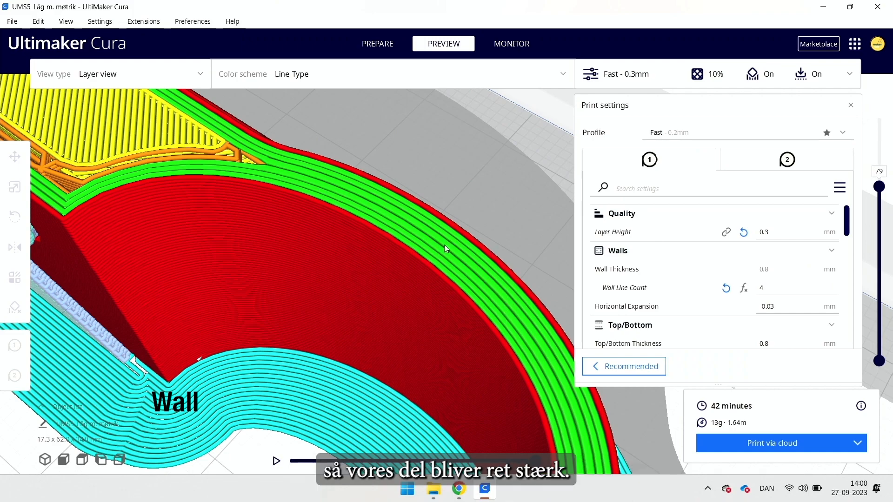
right_drag(527, 315, 436, 200)
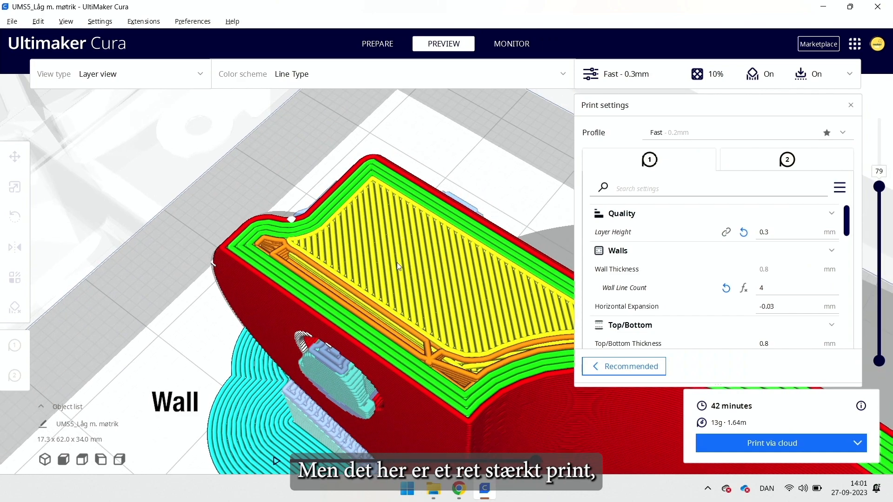
scroll(459, 287, up, 5)
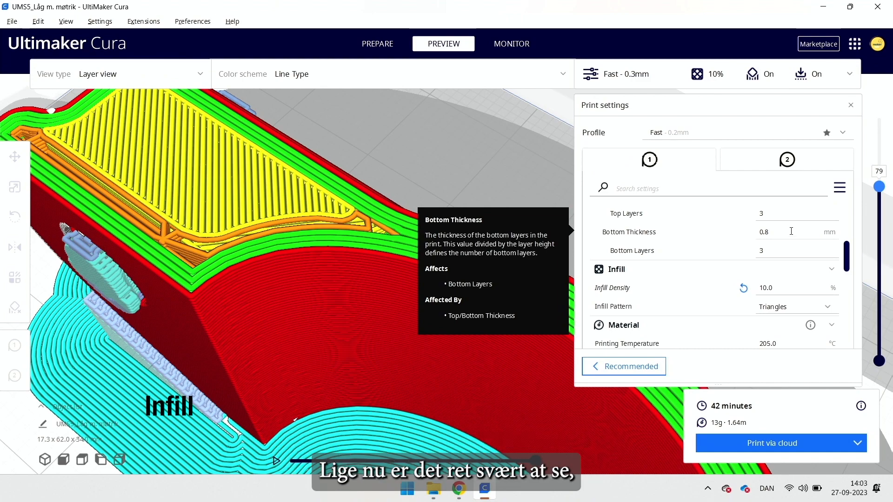
Step: Set the wall line count to 1 and re-slice the model to inspect the infill inside the lug
scroll(747, 261, up, 2)
scroll(728, 277, up, 5)
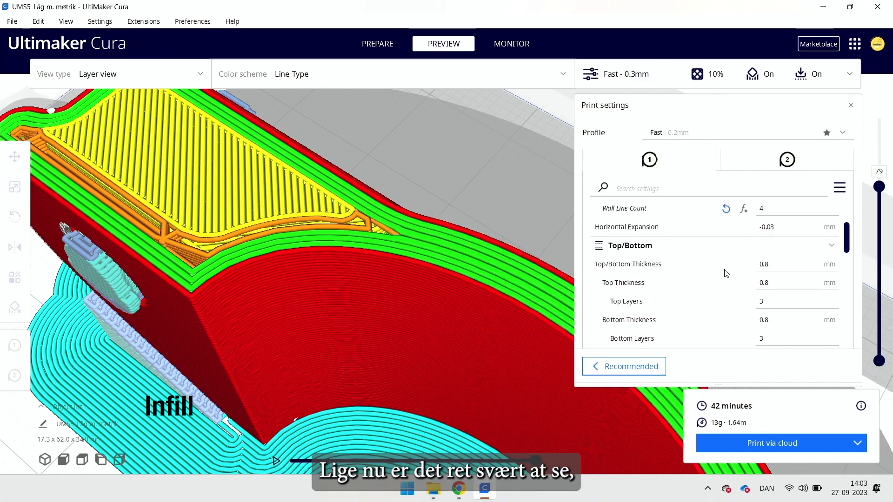
click(778, 288)
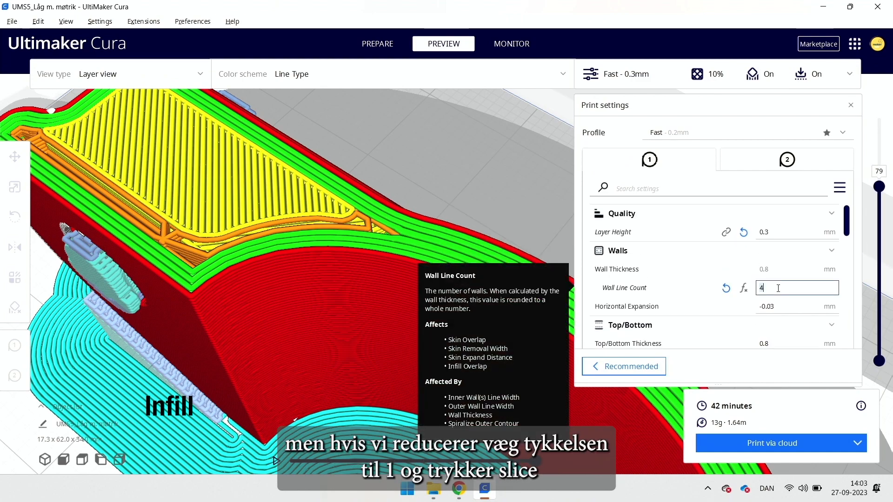
key(BackSpace)
text(1)
click(782, 443)
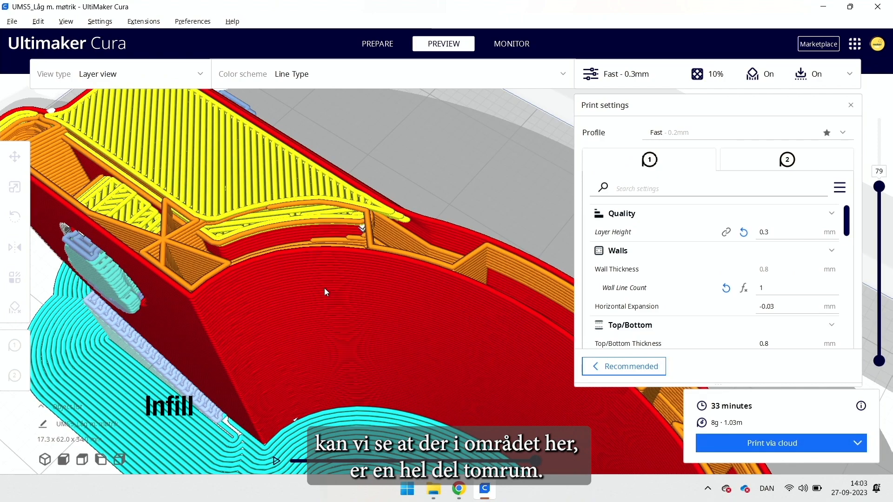
right_drag(324, 292, 324, 323)
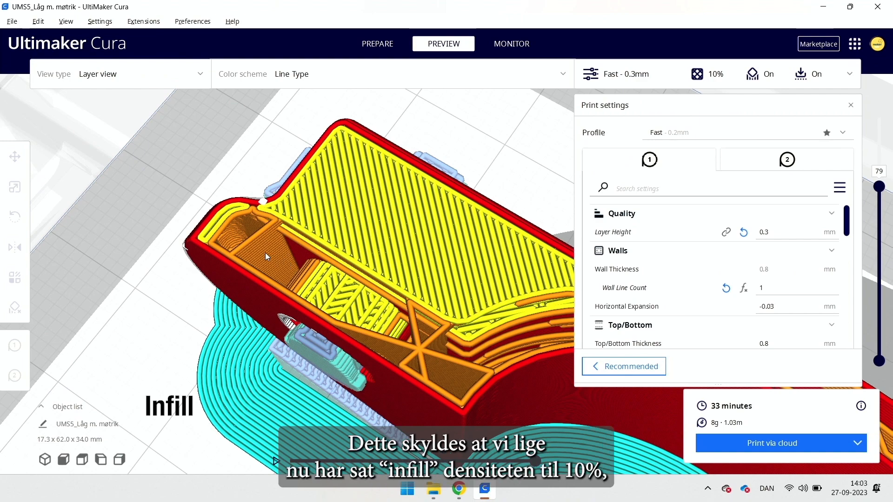
Step: Set the infill density to 60%
scroll(759, 283, down, 5)
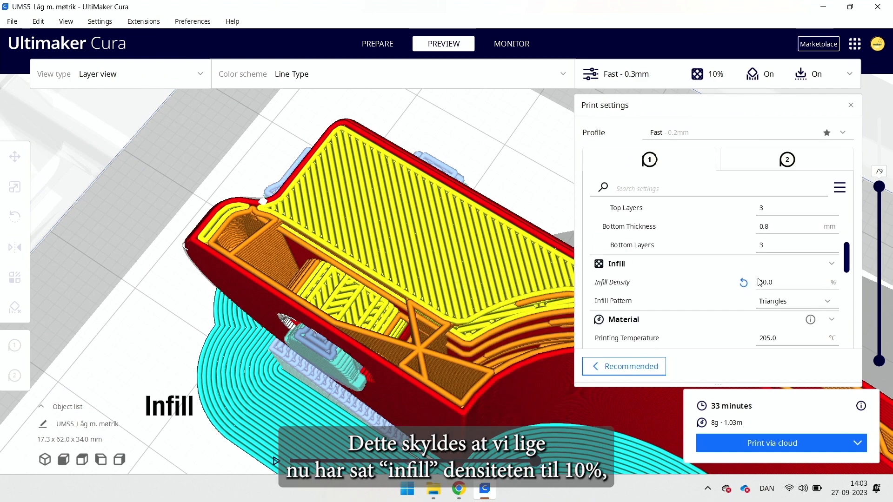
scroll(785, 253, up, 2)
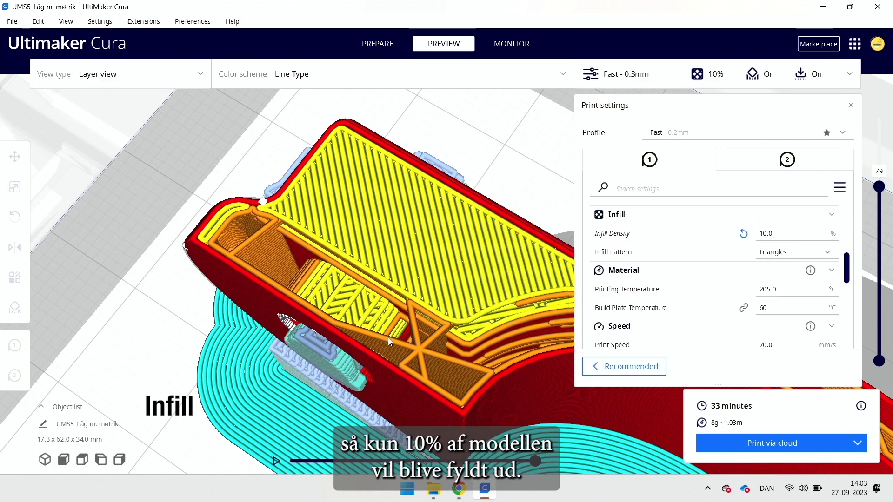
click(777, 237)
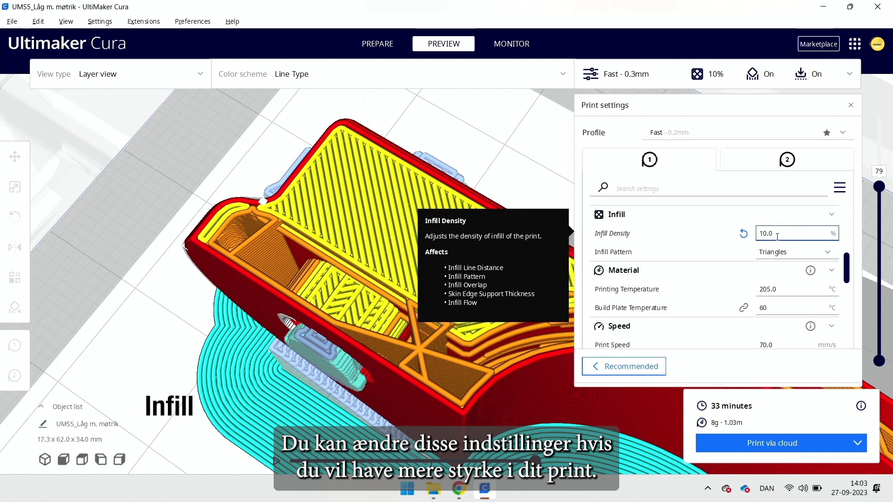
key(BackSpace)
key(BackSpace)
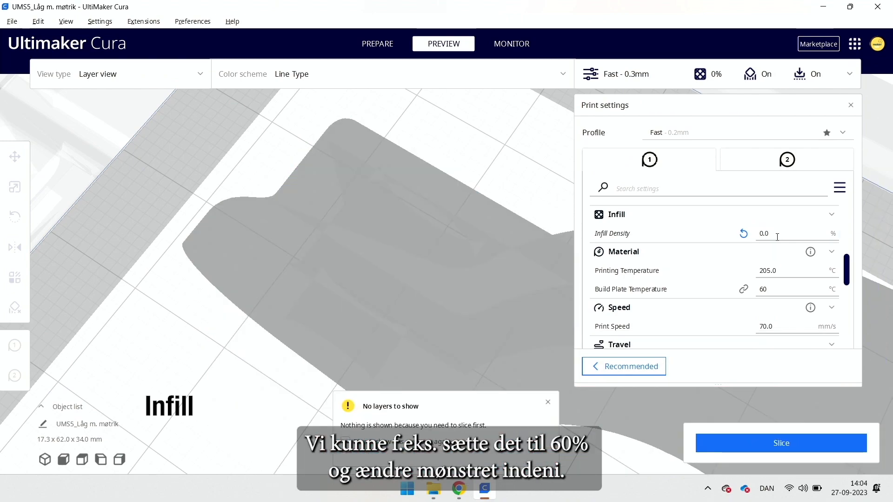
click(778, 237)
text(6)
key(Return)
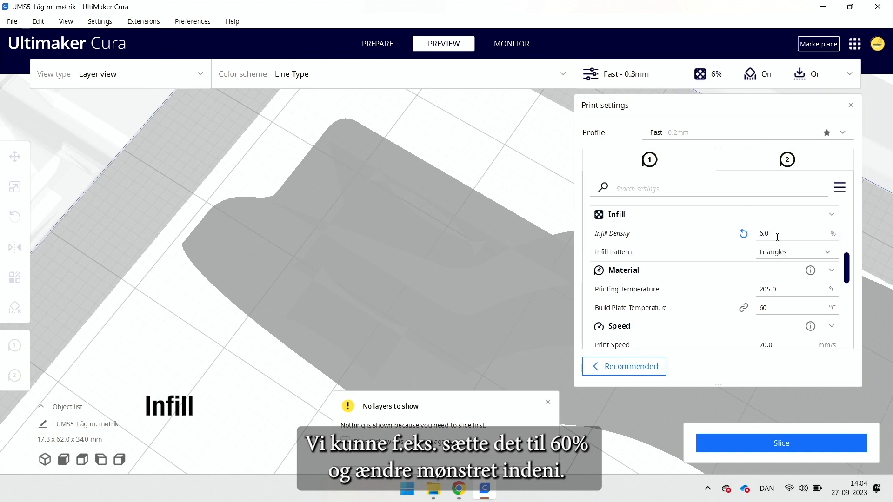
click(777, 237)
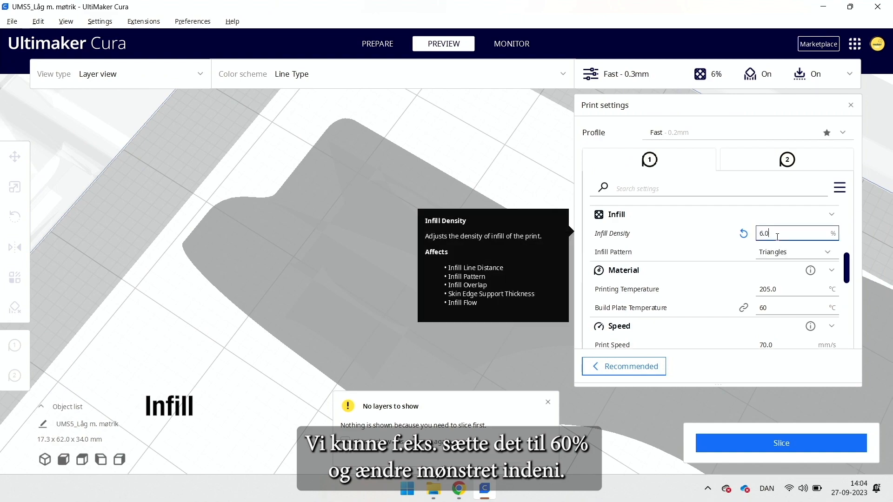
text(0)
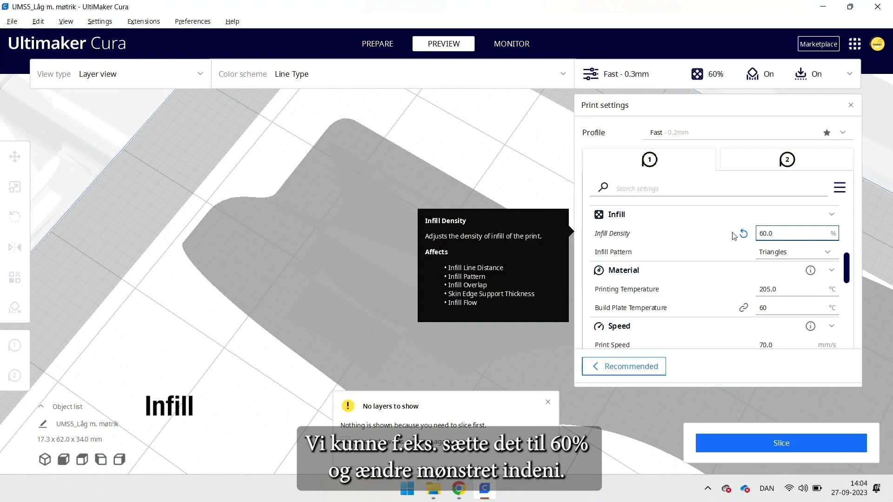
Step: Change the infill pattern to Octet and re-slice the model
click(814, 251)
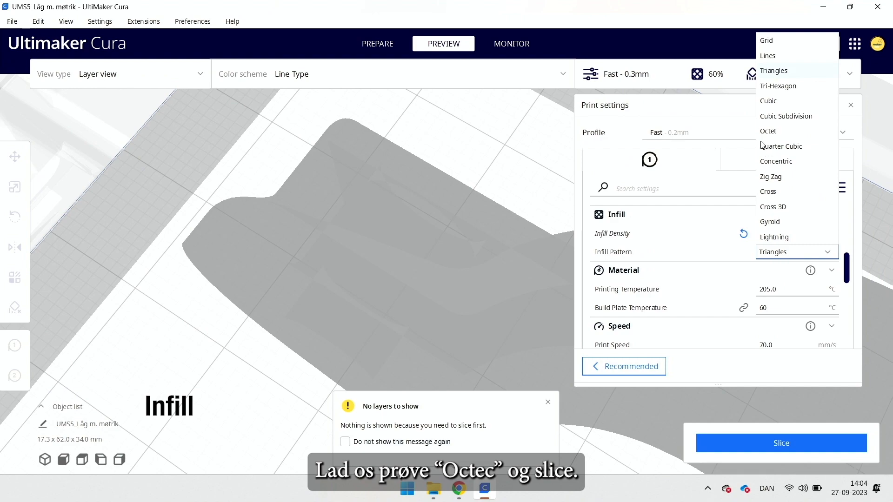
click(773, 132)
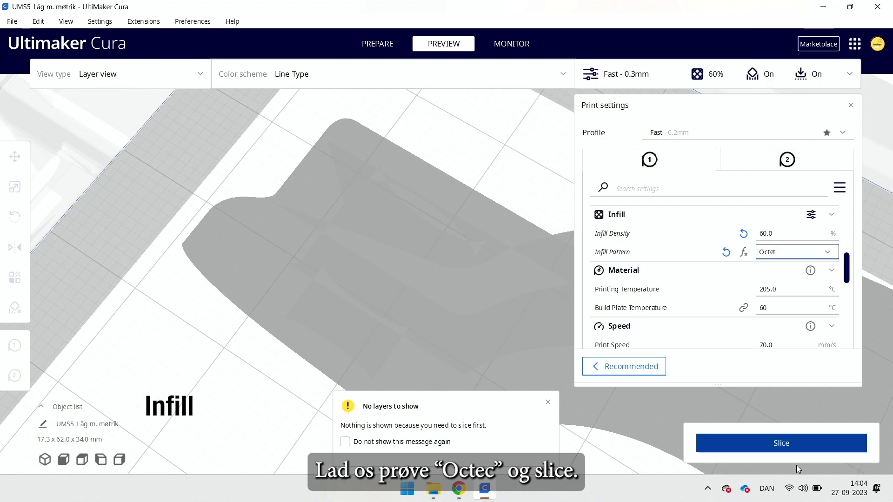
click(796, 448)
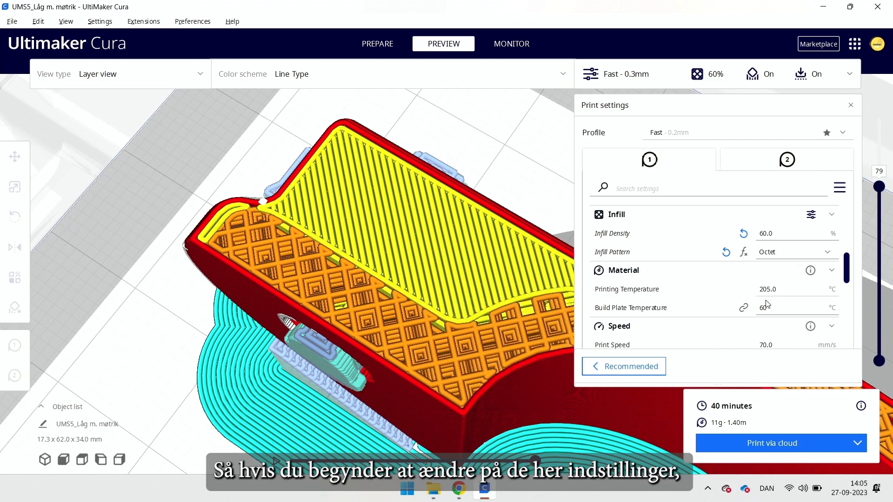
Step: Review the material, speed, travel and cooling settings, and continue through to the support and build plate adhesion settings
mouse_move(720, 310)
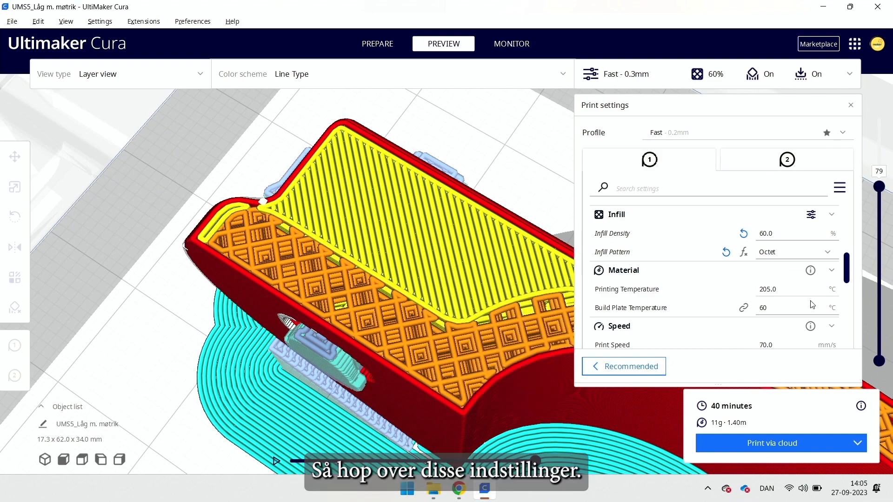
scroll(795, 293, down, 2)
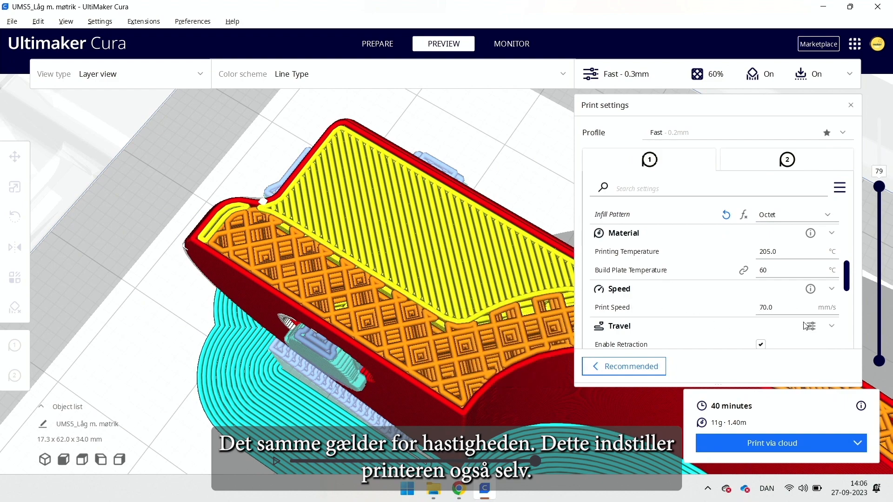
scroll(776, 291, down, 5)
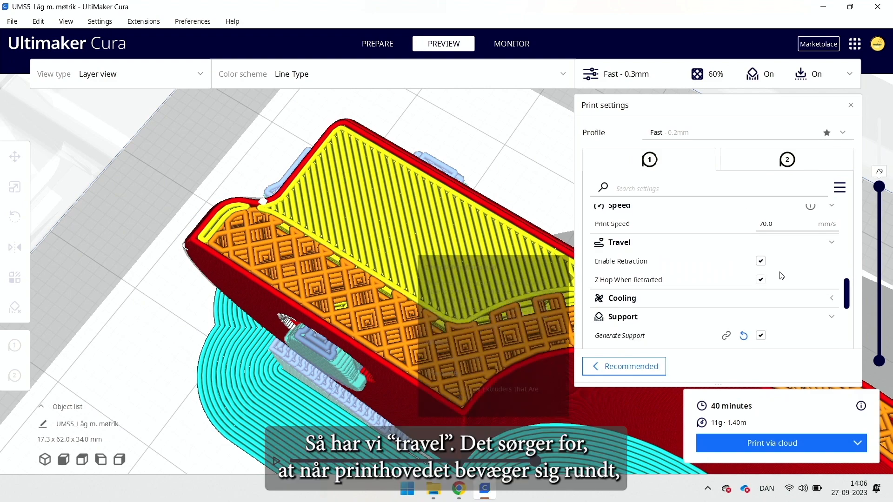
scroll(780, 278, up, 1)
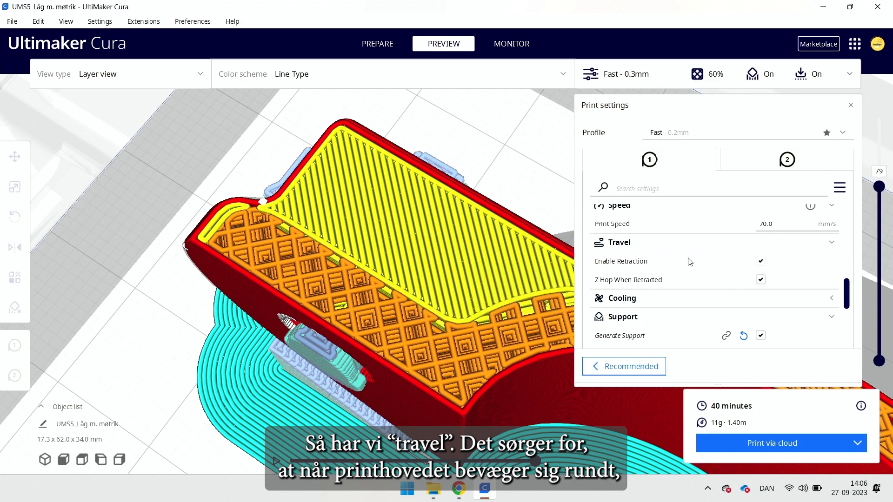
mouse_move(703, 285)
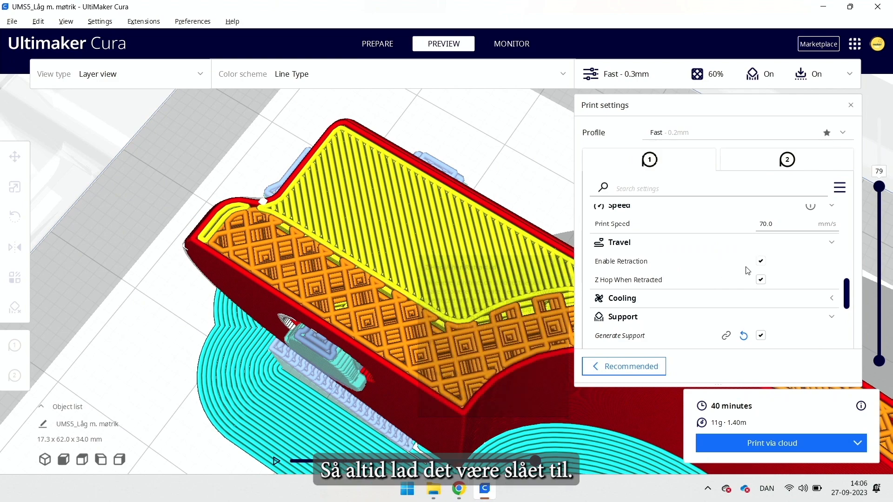
scroll(809, 255, down, 2)
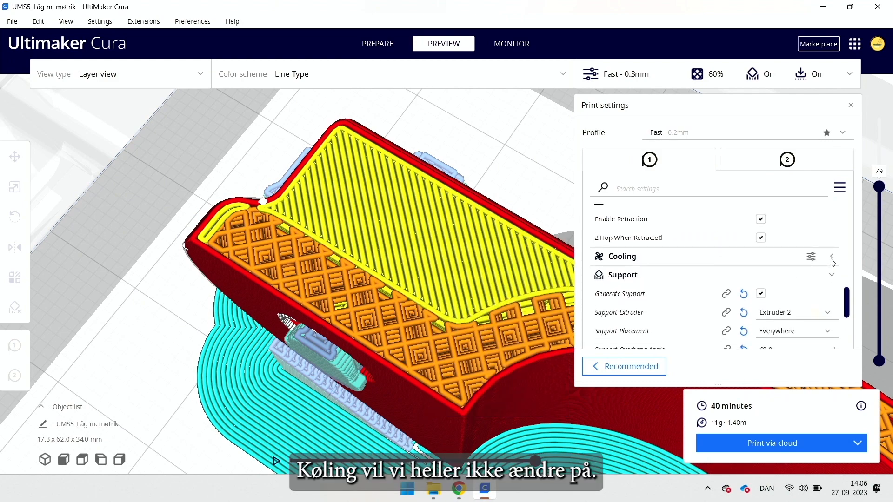
scroll(832, 259, down, 2)
scroll(689, 241, down, 2)
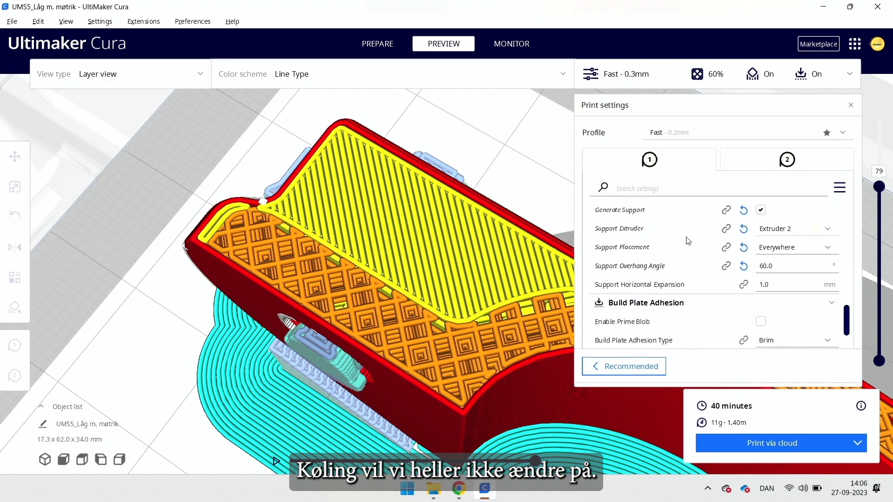
Step: Inspect the support around the side hole, select Extruder 2 for support and Everywhere for its placement, and re-slice the model
scroll(688, 241, up, 2)
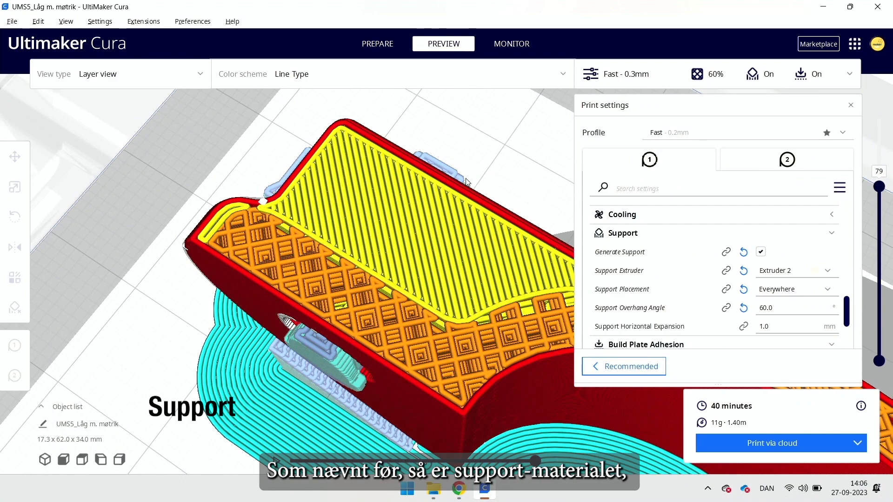
right_drag(468, 176, 512, 234)
scroll(490, 148, down, 3)
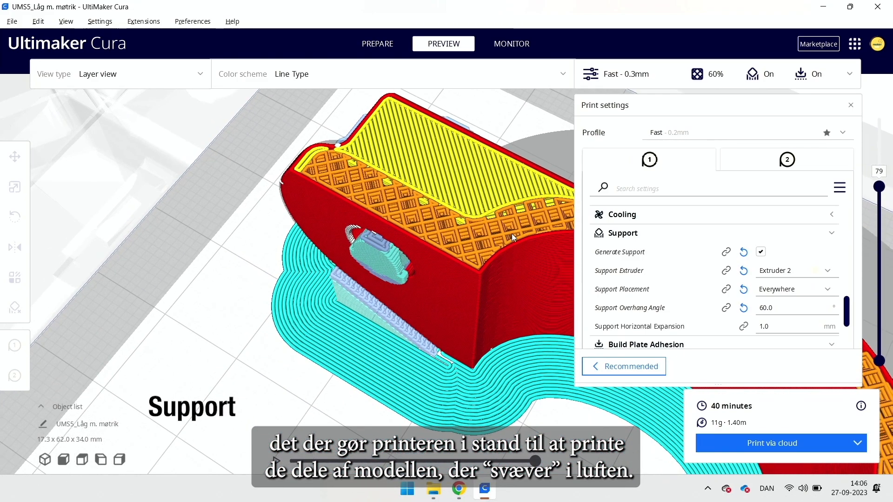
right_drag(415, 241, 510, 202)
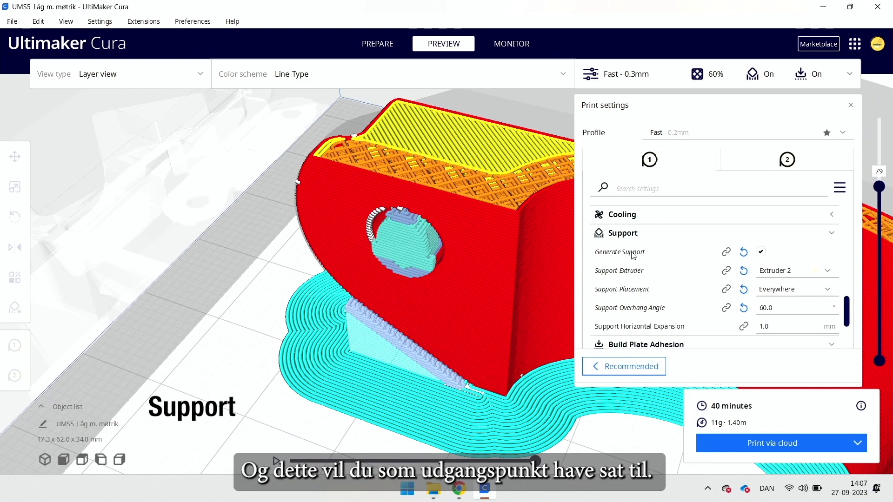
mouse_move(638, 256)
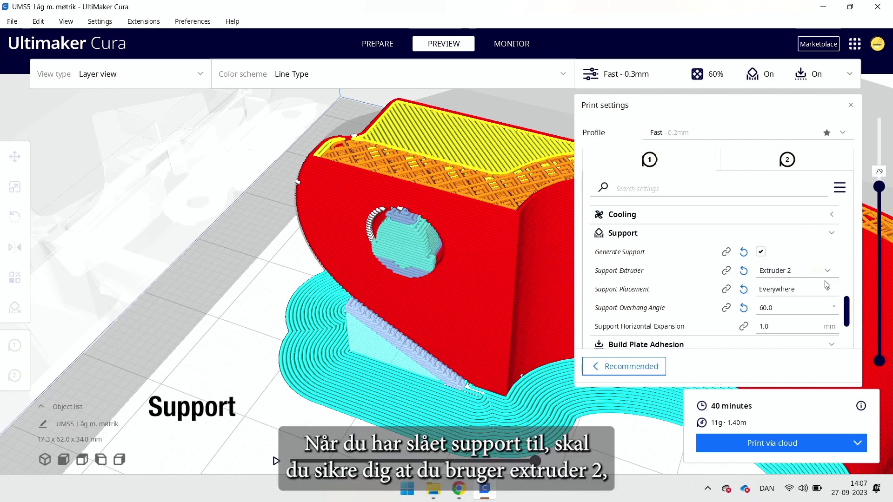
click(800, 271)
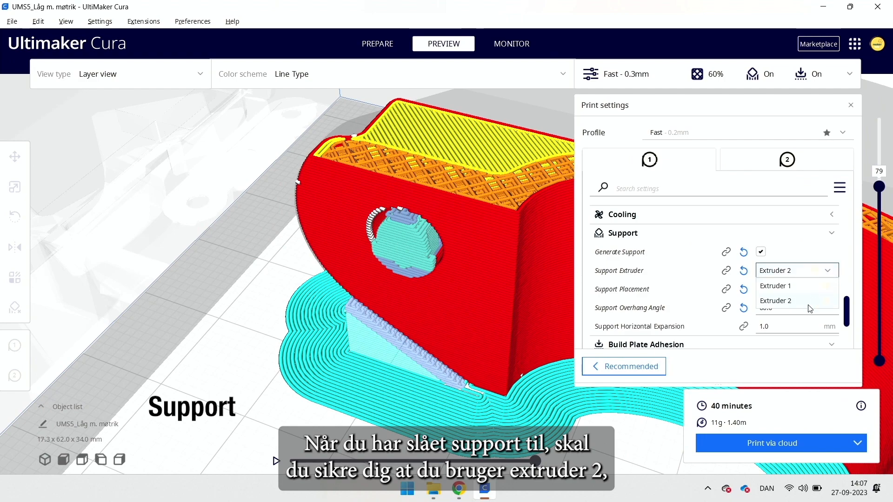
click(830, 301)
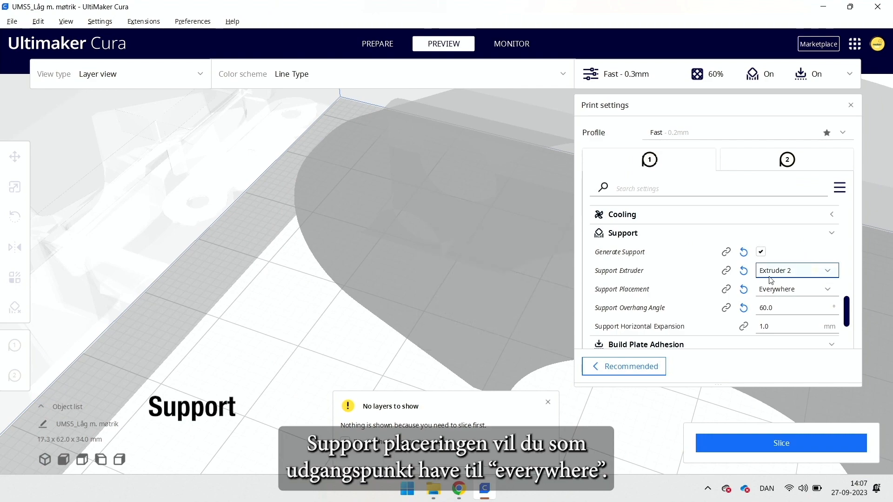
click(775, 290)
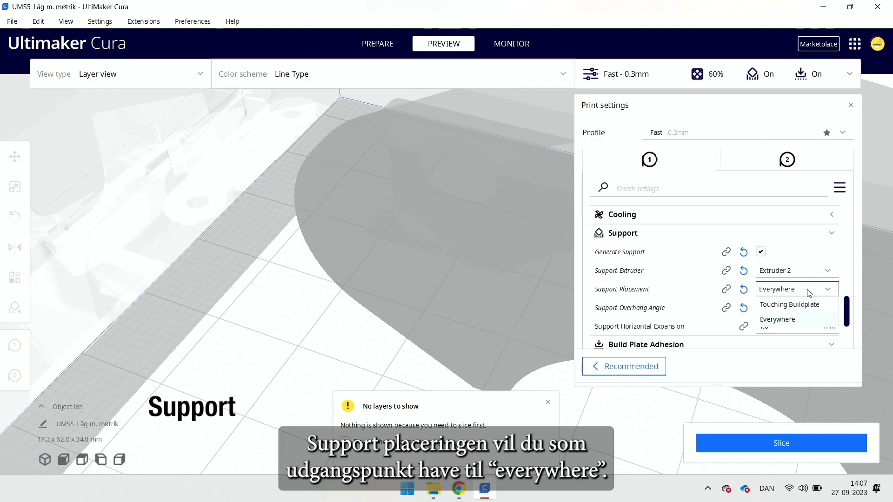
click(768, 320)
click(806, 446)
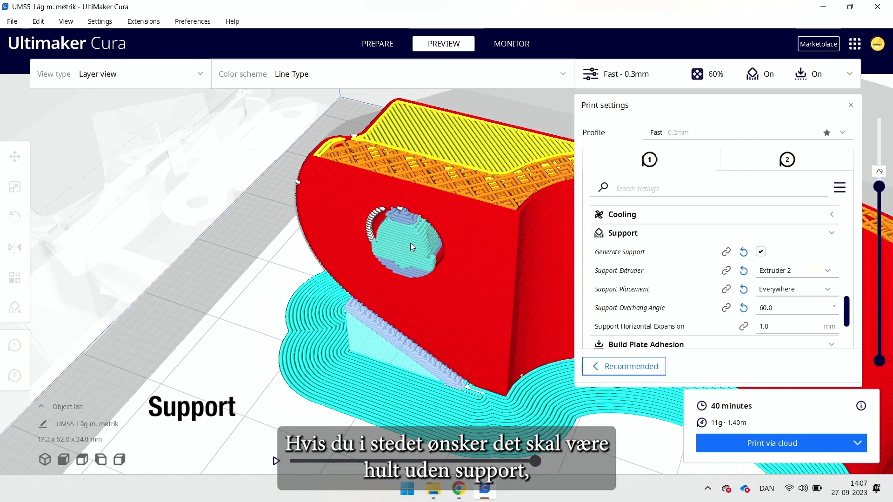
Step: Set the support placement to Touching Buildplate and re-slice to preview the side hole without support
click(818, 291)
click(786, 306)
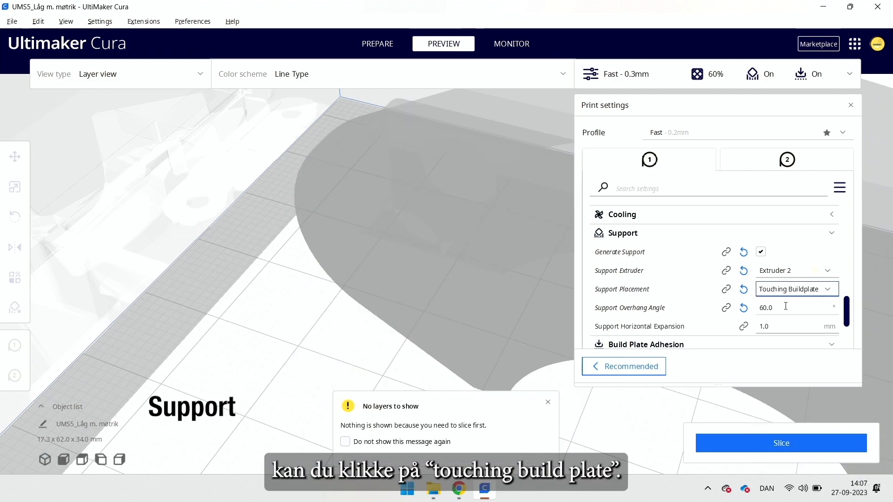
click(801, 450)
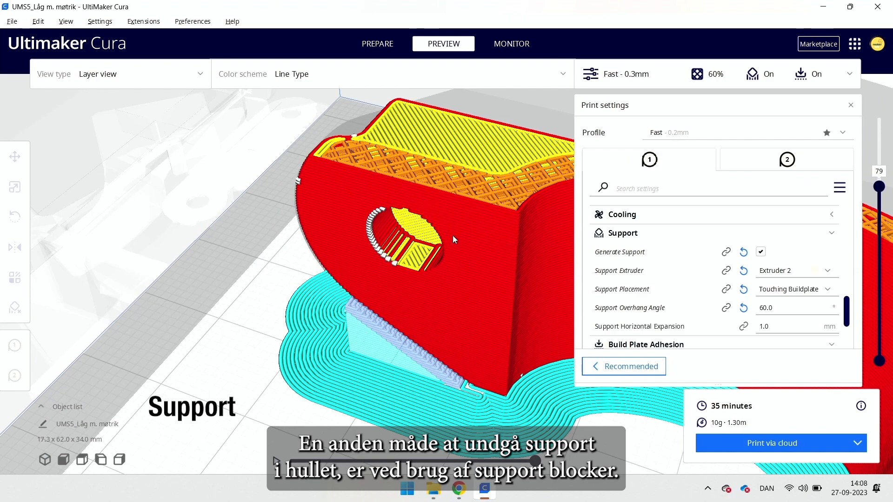
Step: Switch the support placement back to Everywhere and re-slice the model
click(797, 291)
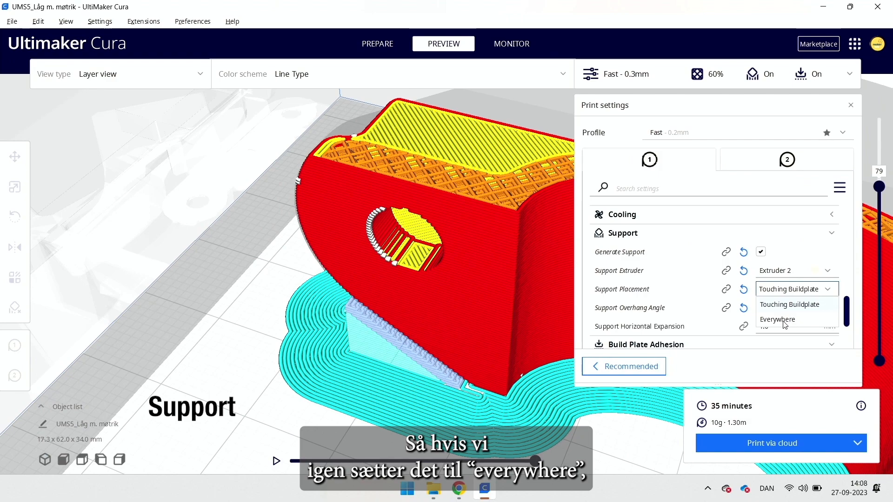
click(785, 323)
click(855, 447)
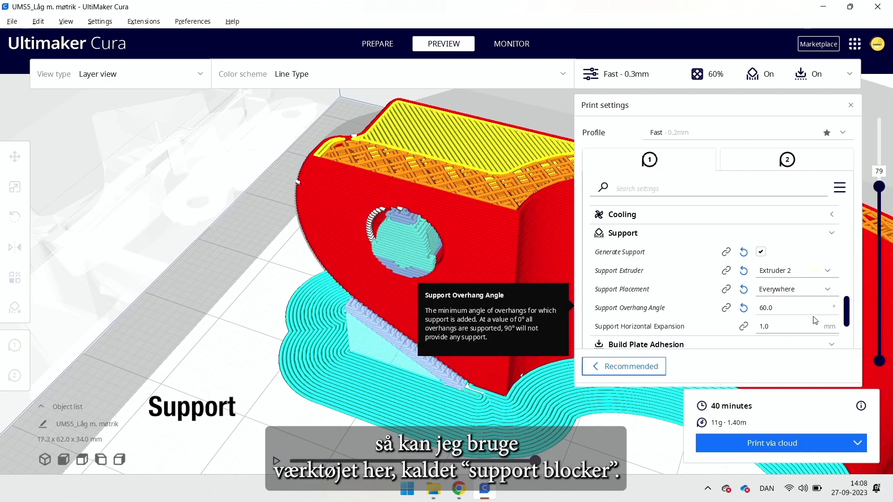
Step: Select the model and, in the Prepare stage, place two overlapping support blockers over the side hole
click(475, 196)
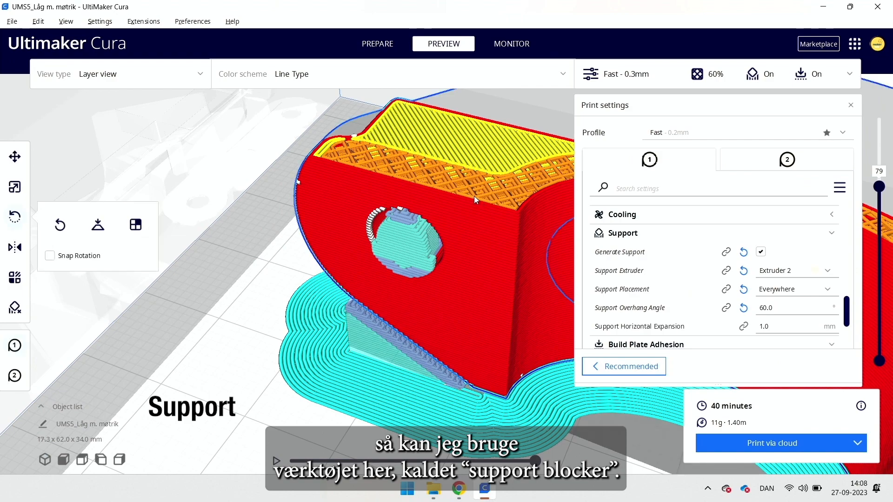
click(19, 313)
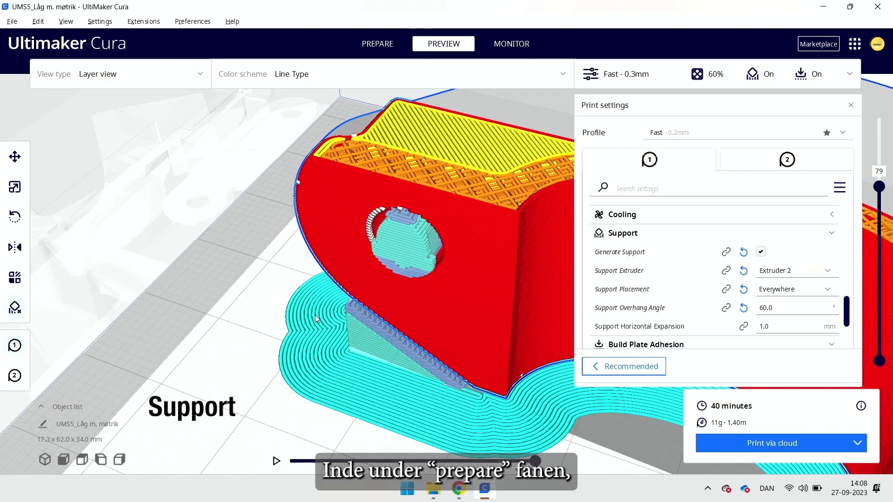
click(377, 44)
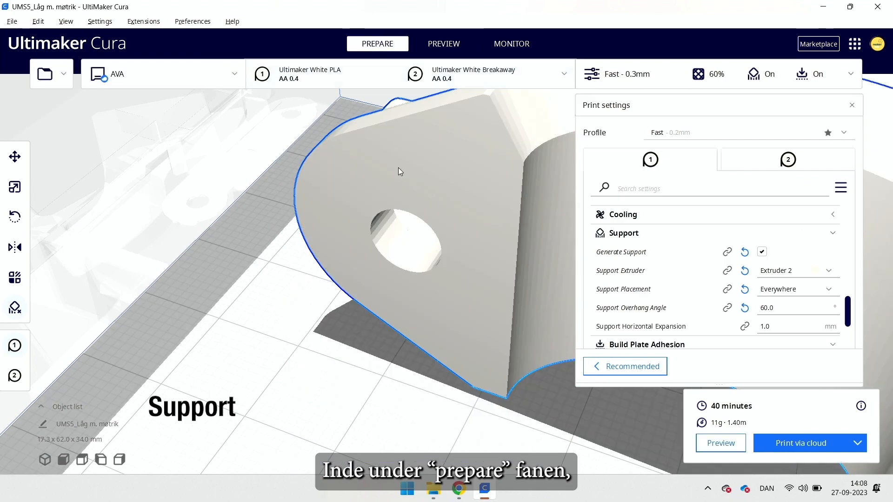
click(381, 208)
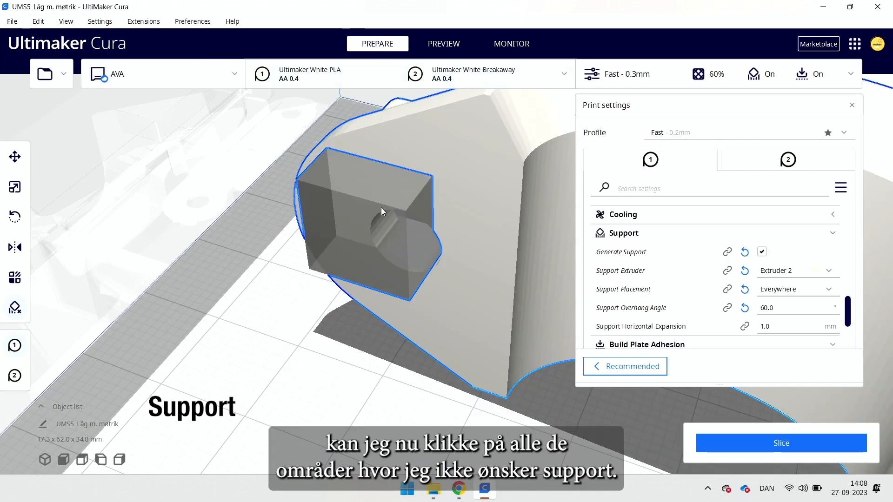
click(445, 220)
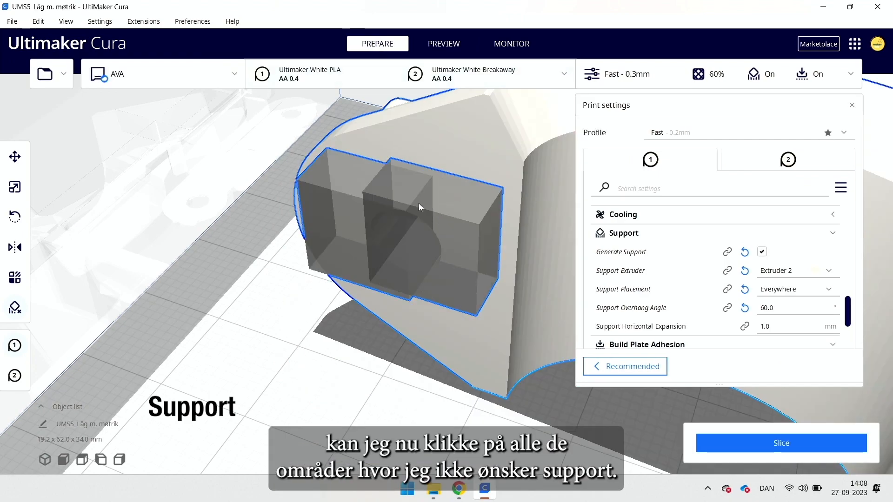
right_drag(405, 250, 427, 256)
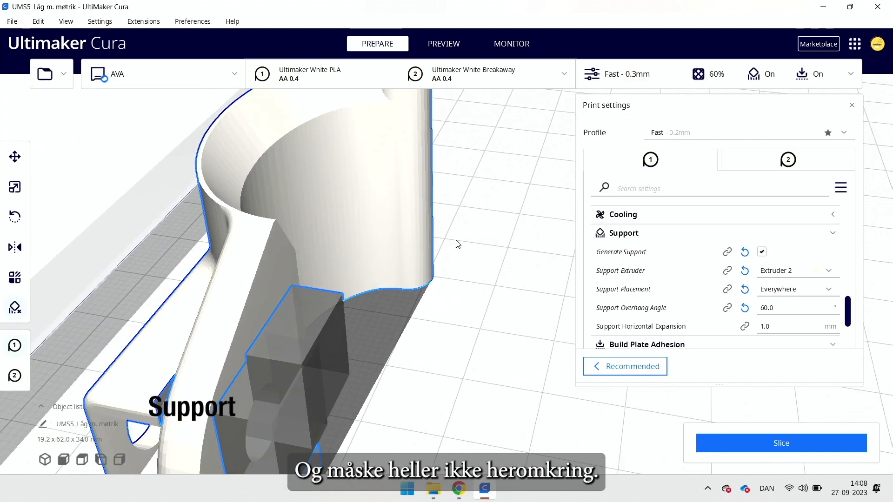
Step: Place three more support blockers on the rectangular lug around its round hole
middle_drag(457, 260, 568, 195)
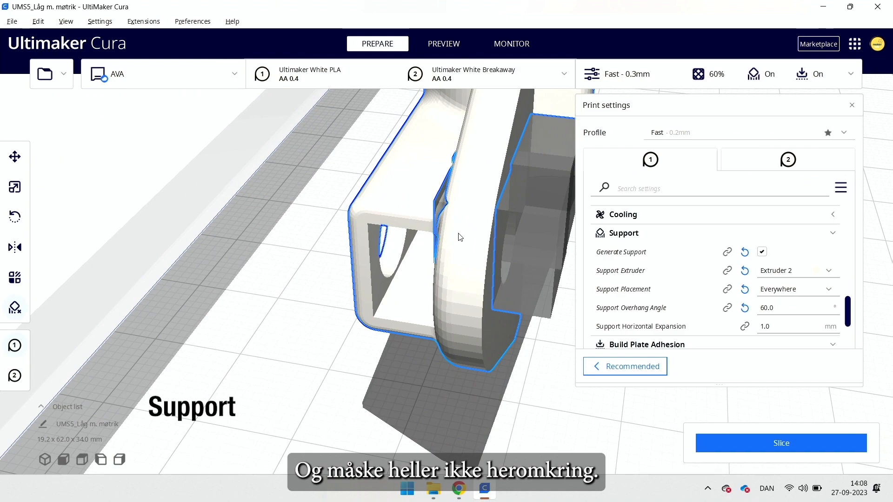
mouse_move(456, 236)
right_down()
mouse_move(442, 247)
mouse_move(478, 216)
mouse_move(476, 193)
mouse_move(396, 208)
mouse_move(479, 213)
mouse_move(460, 220)
right_up()
drag(376, 179, 319, 146)
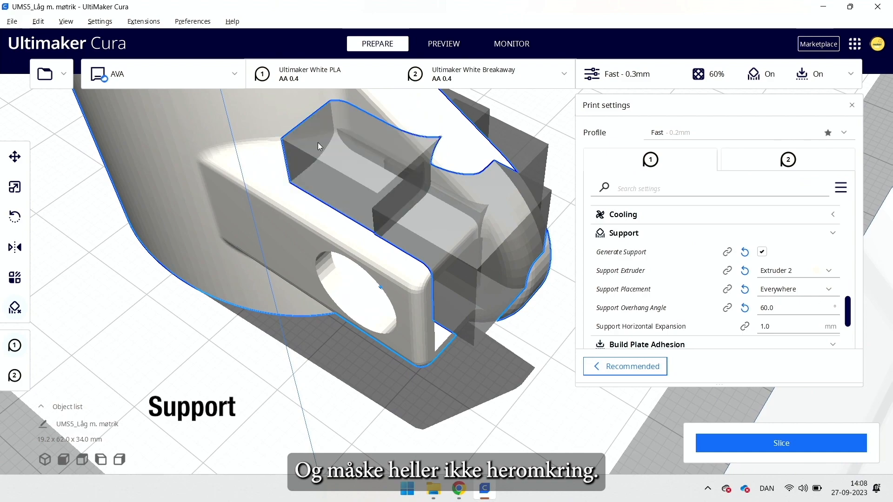
click(272, 138)
click(310, 216)
click(406, 275)
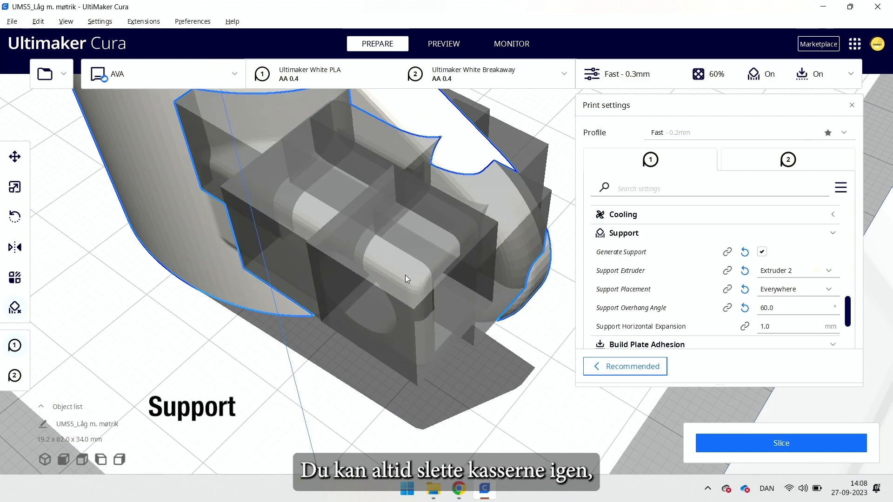
right_drag(506, 232, 413, 268)
scroll(388, 290, down, 4)
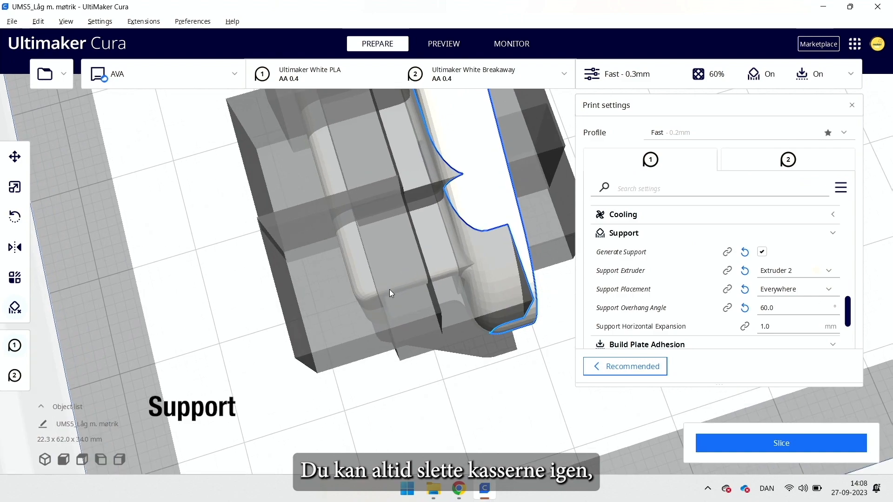
scroll(386, 297, down, 1)
Step: Move one of the support blockers over the lug slightly down to a Z position of about 17.86 mm
click(14, 157)
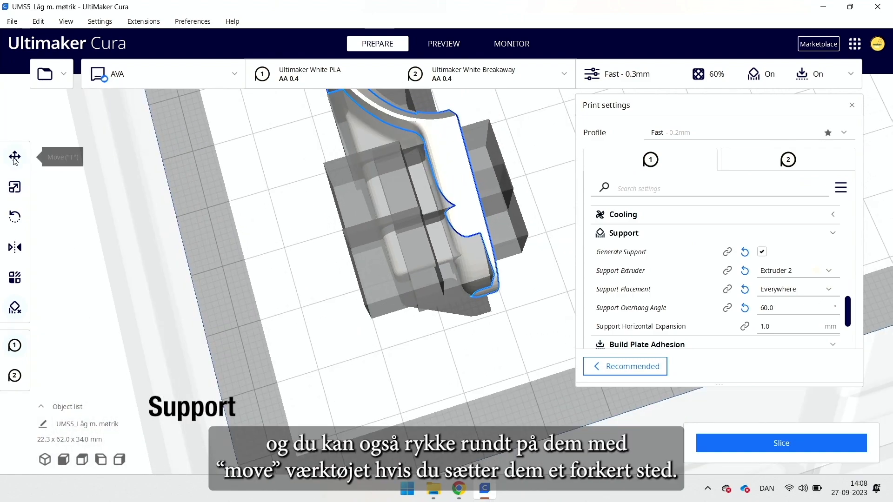
click(344, 183)
right_drag(468, 322, 605, 228)
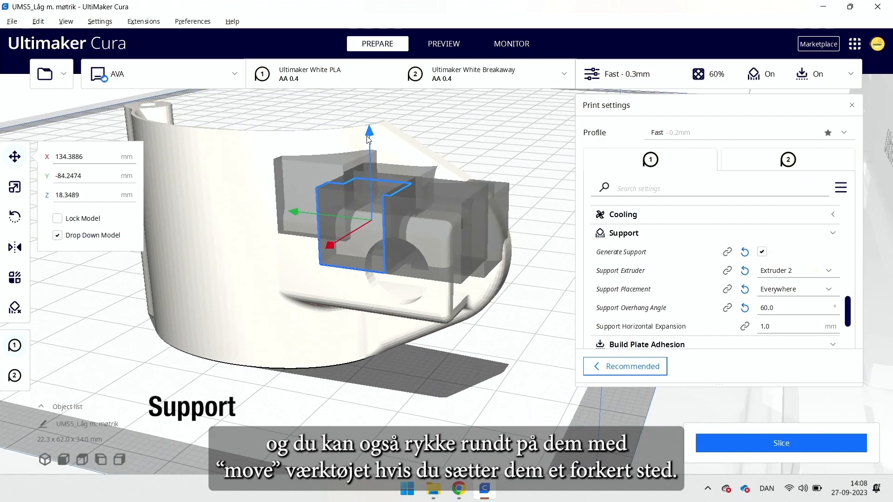
mouse_move(368, 141)
mouse_down()
mouse_move(366, 121)
mouse_move(359, 141)
mouse_up()
right_drag(476, 263, 232, 273)
right_drag(447, 322, 350, 336)
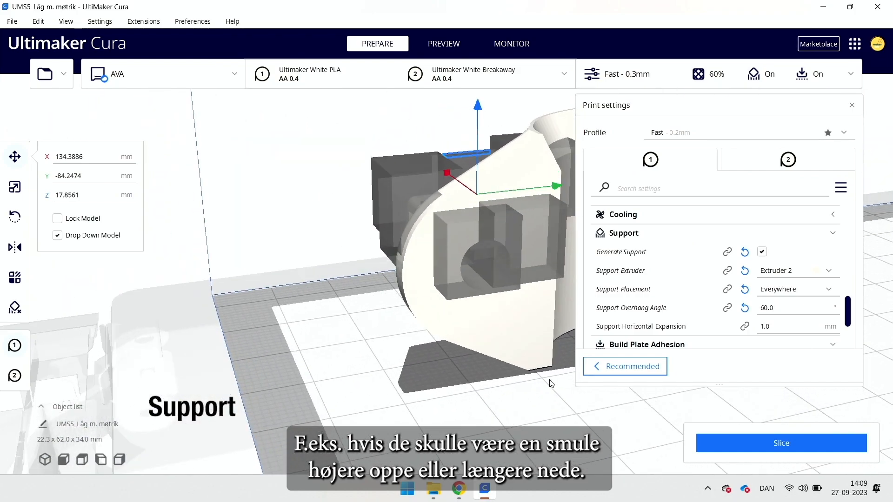
Step: Slice the model and preview the side hole with all layers shown up to layer 113
click(758, 450)
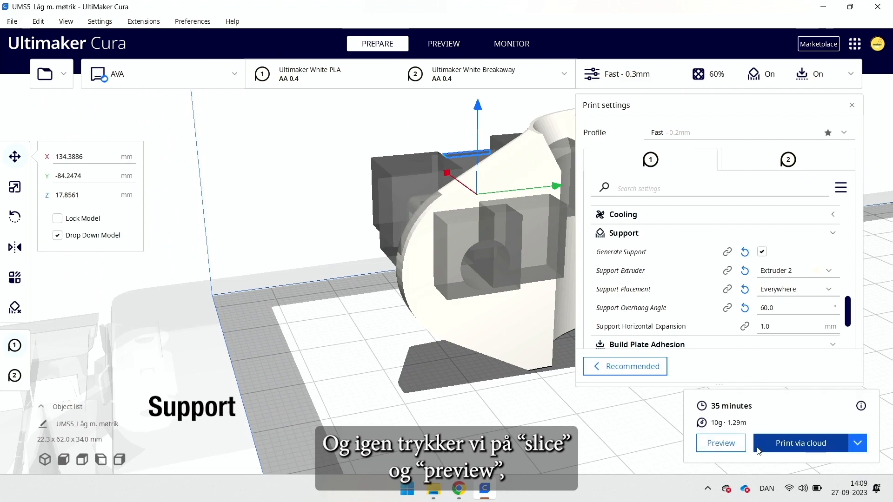
click(722, 439)
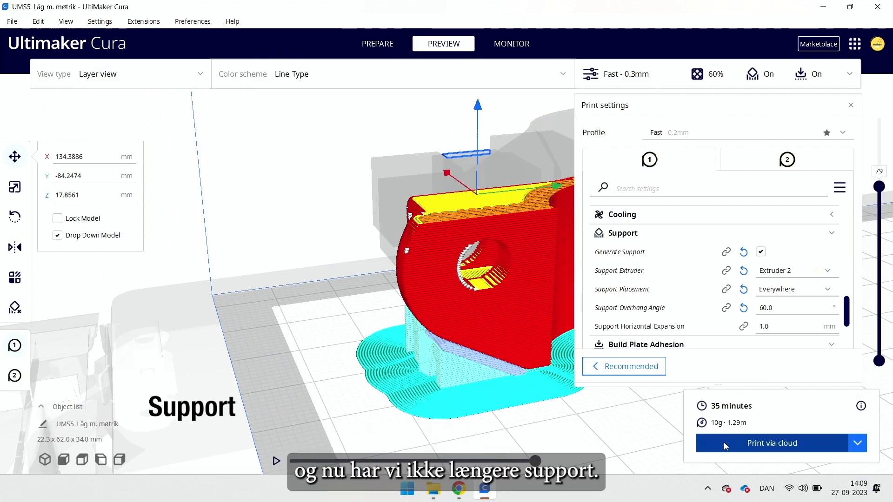
right_drag(465, 326, 305, 357)
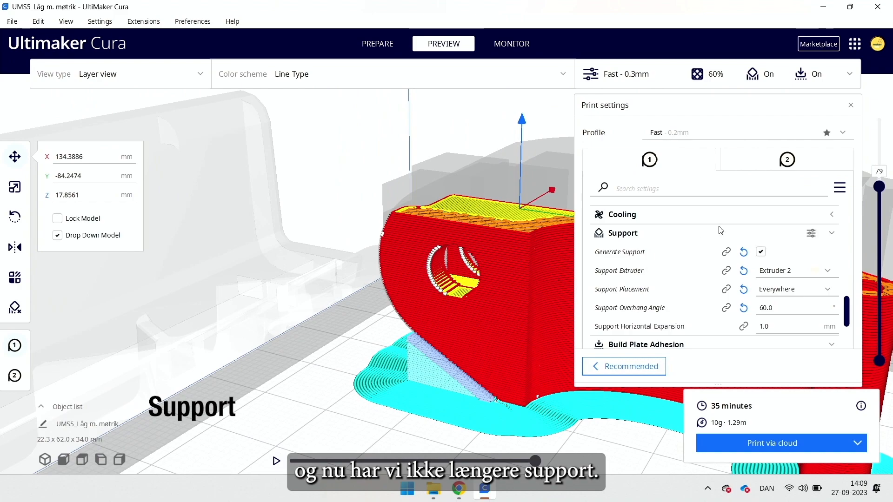
drag(878, 186, 871, 111)
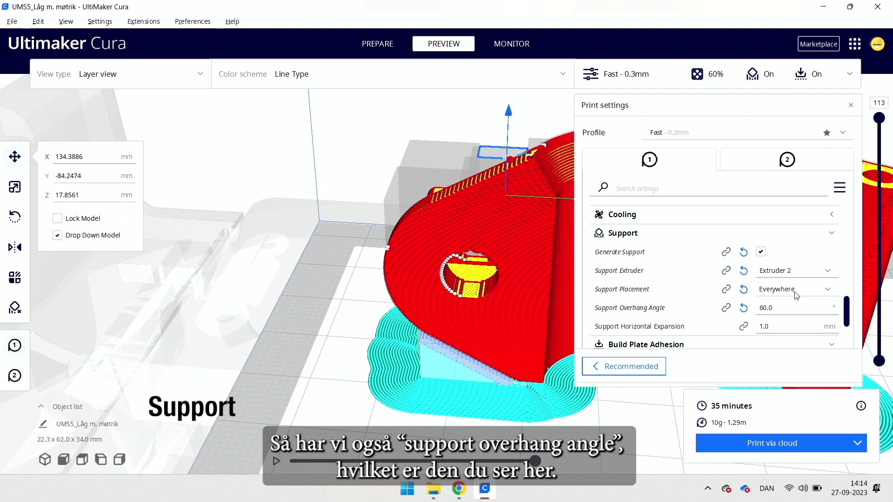
Step: Set the support overhang angle to 85° and re-slice to preview the support under the curved edge
click(793, 307)
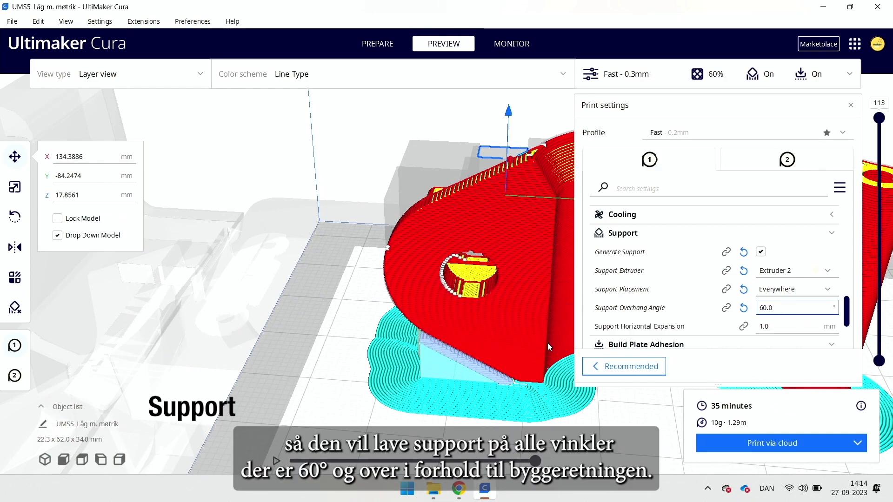
right_drag(548, 339, 557, 313)
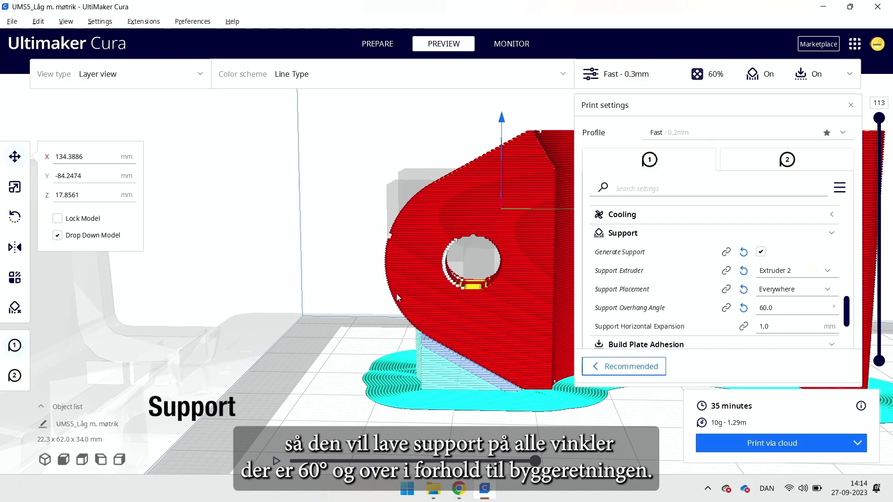
right_drag(432, 322, 434, 342)
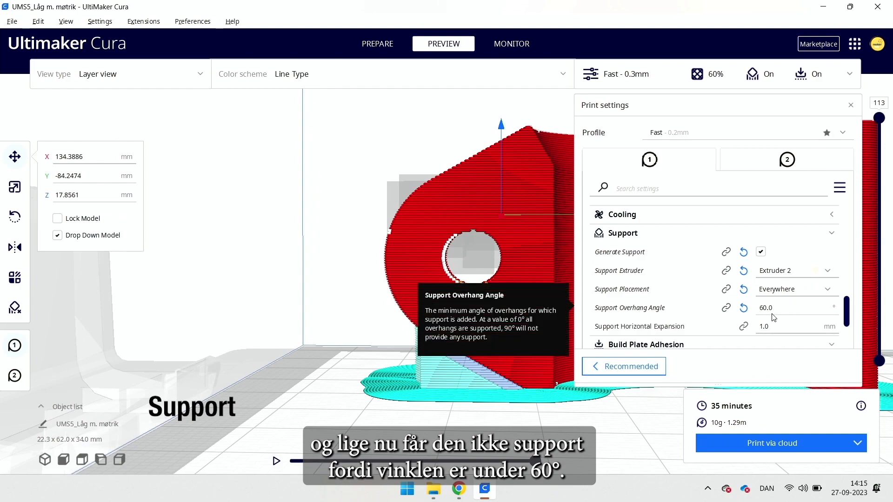
click(810, 308)
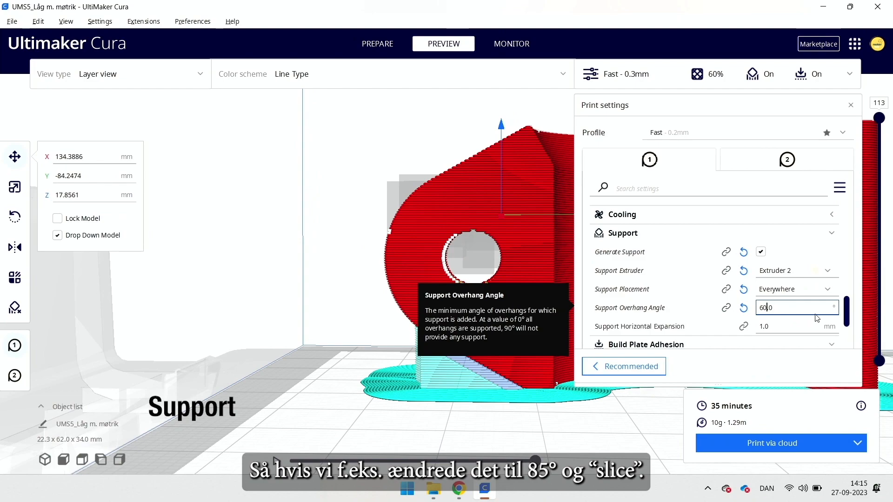
key(BackSpace)
key(BackSpace)
text(8)
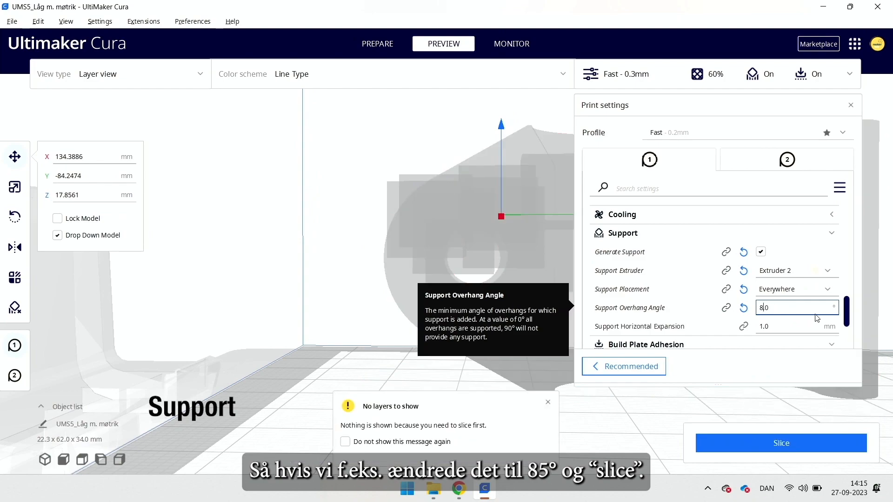
text(5)
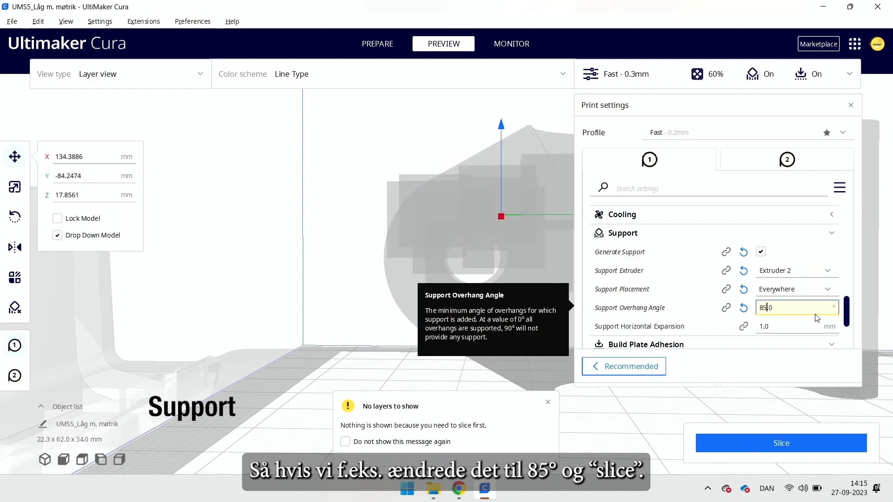
click(773, 447)
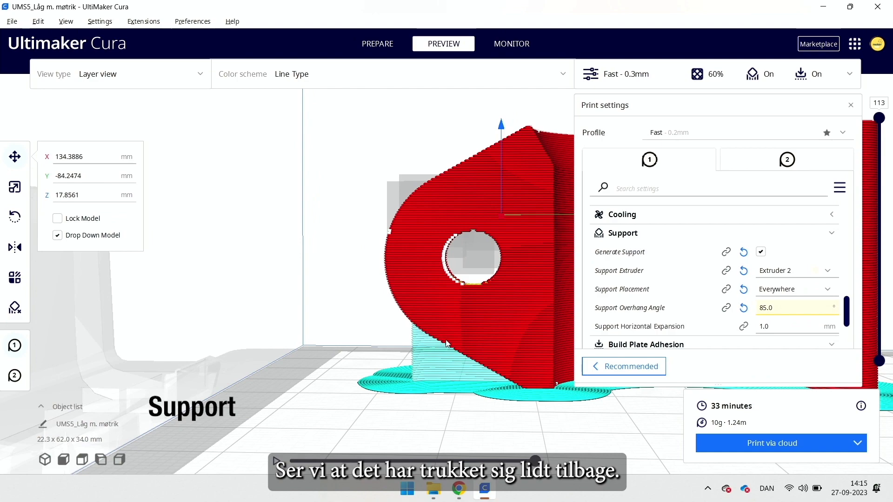
Step: Set the support overhang angle to 5° and re-slice the model to compare the support
click(795, 308)
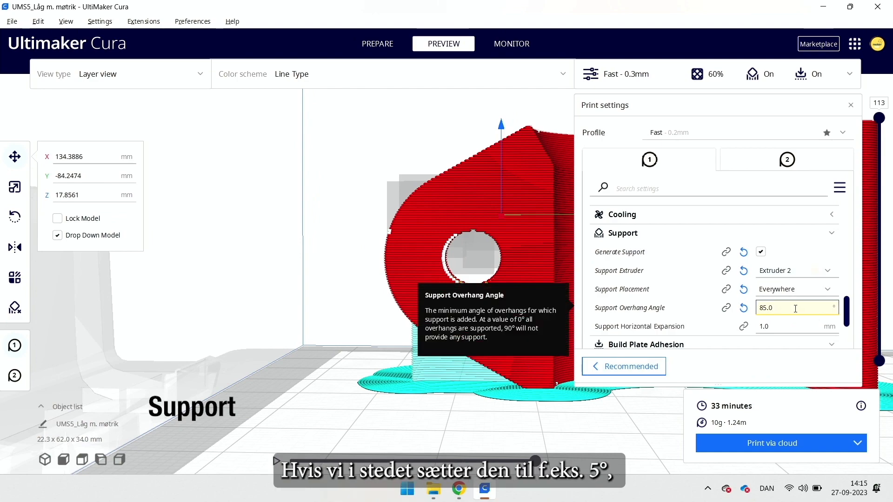
key(Home)
key(Delete)
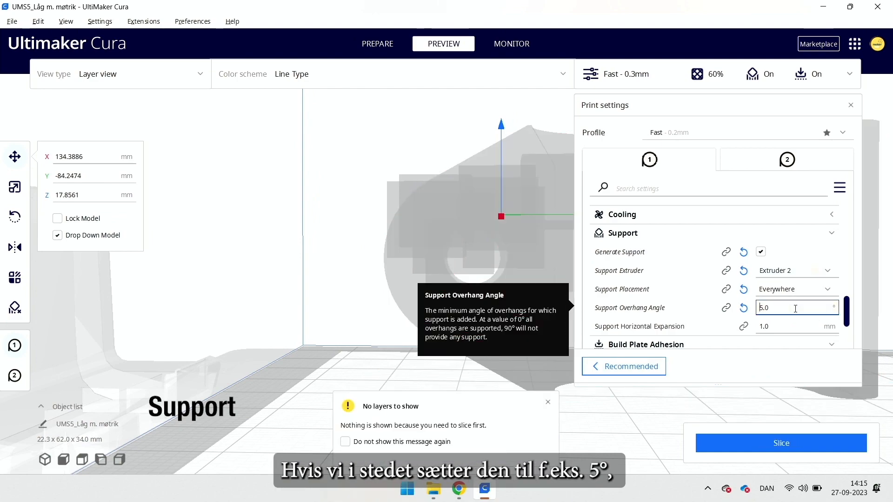
click(803, 443)
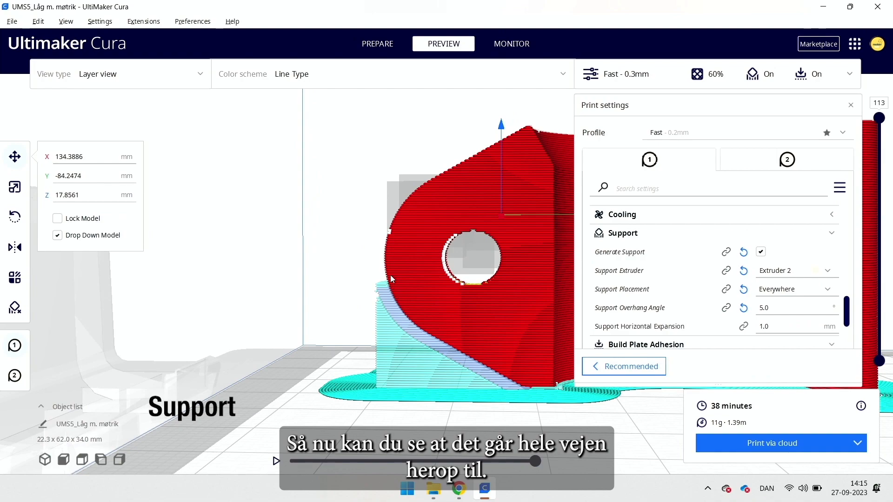
Step: Set the support overhang angle to 67° and re-slice the model
click(793, 308)
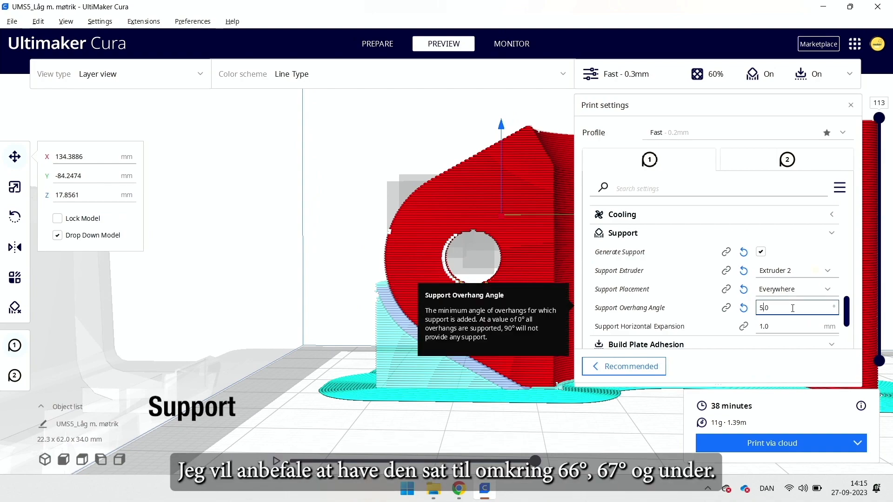
key(BackSpace)
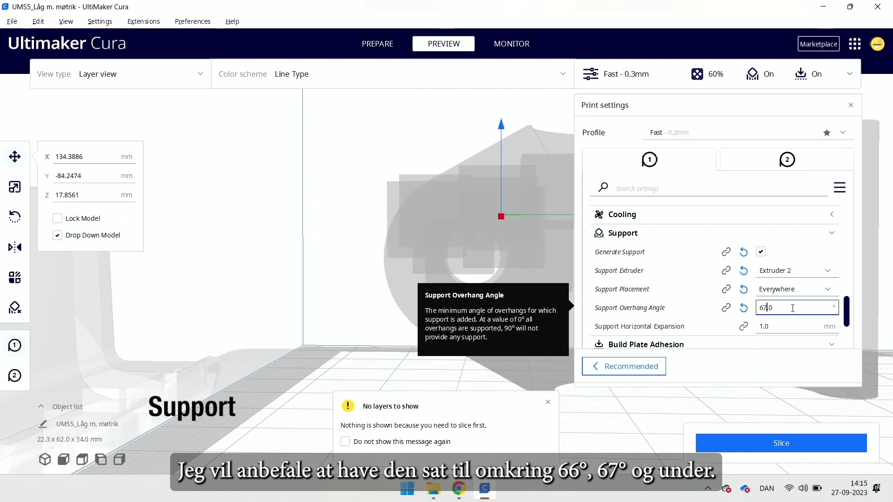
click(803, 448)
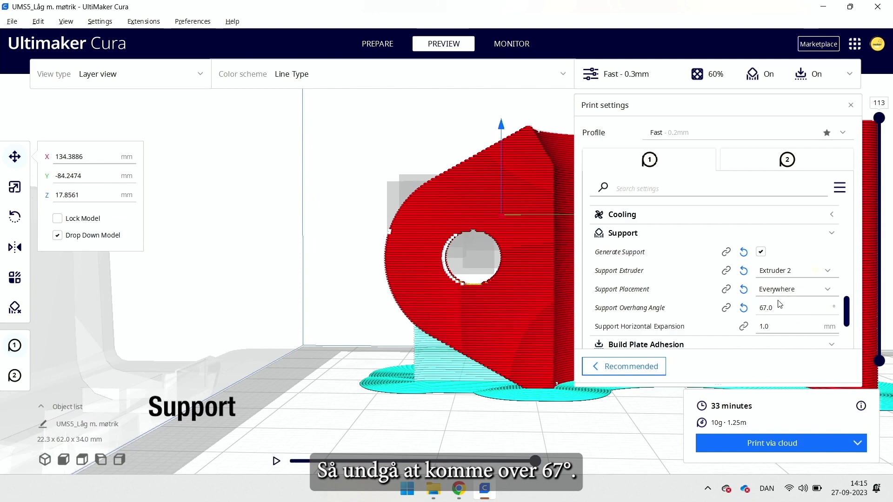
Step: Enable the prime blob in the build plate adhesion settings and re-slice the model to preview it from several sides
mouse_move(781, 304)
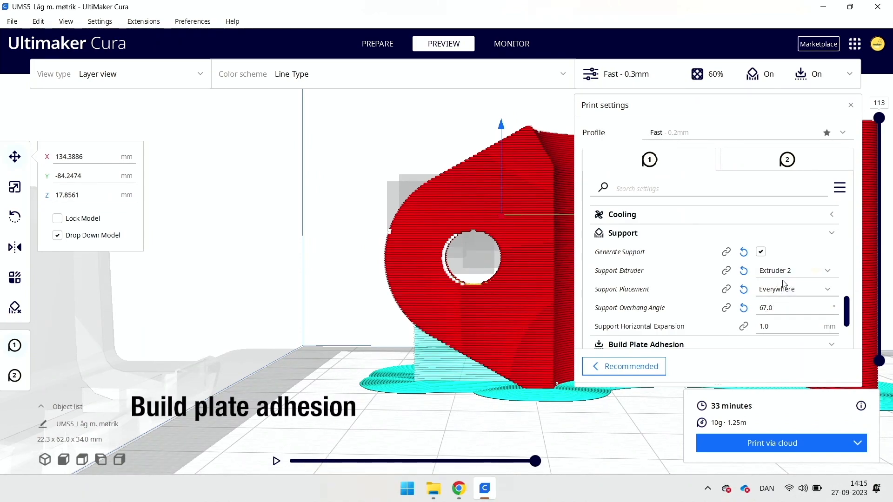
scroll(786, 293, down, 4)
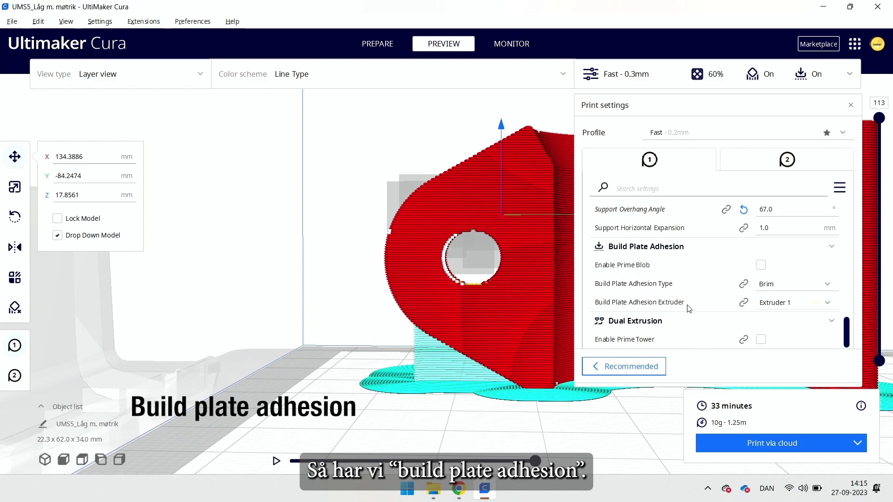
mouse_move(642, 269)
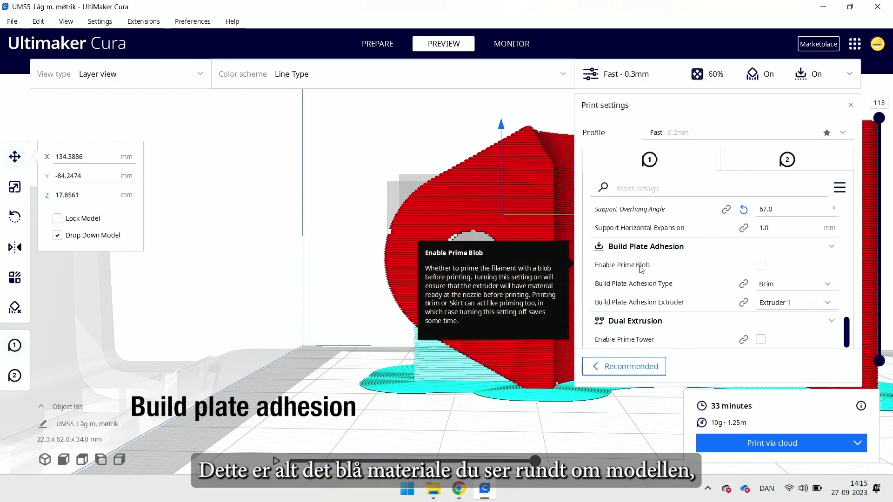
right_drag(529, 355, 531, 381)
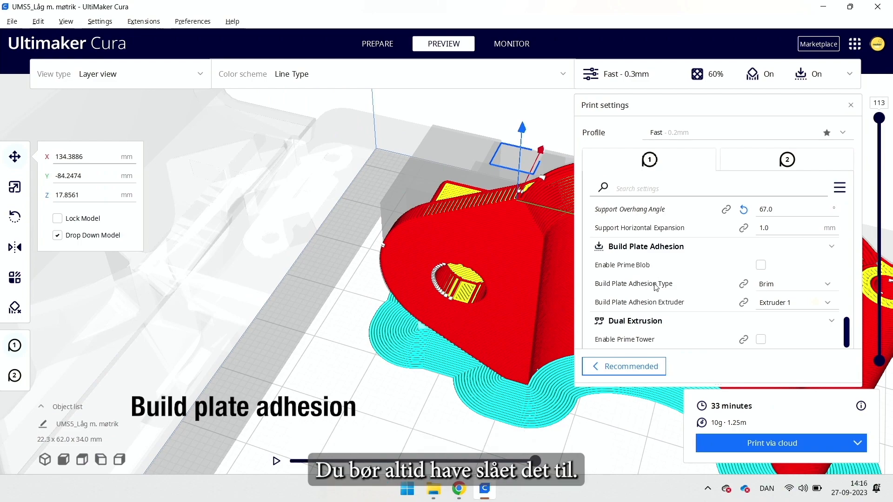
click(780, 290)
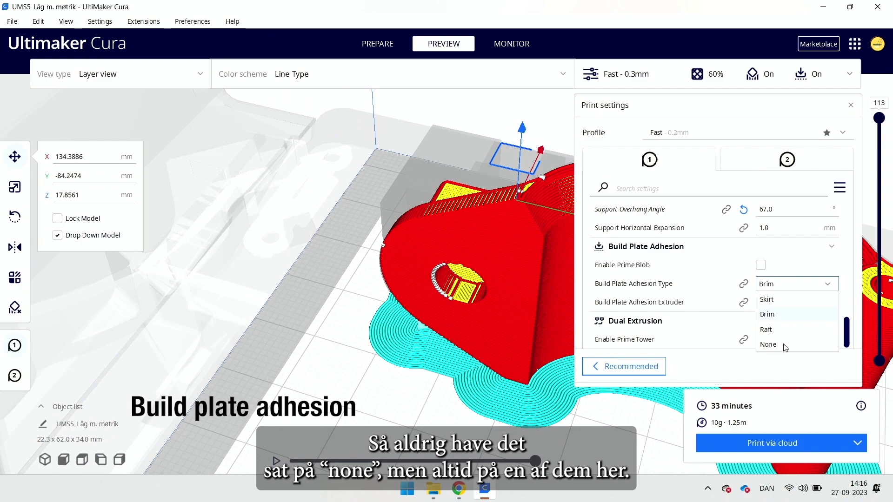
click(782, 270)
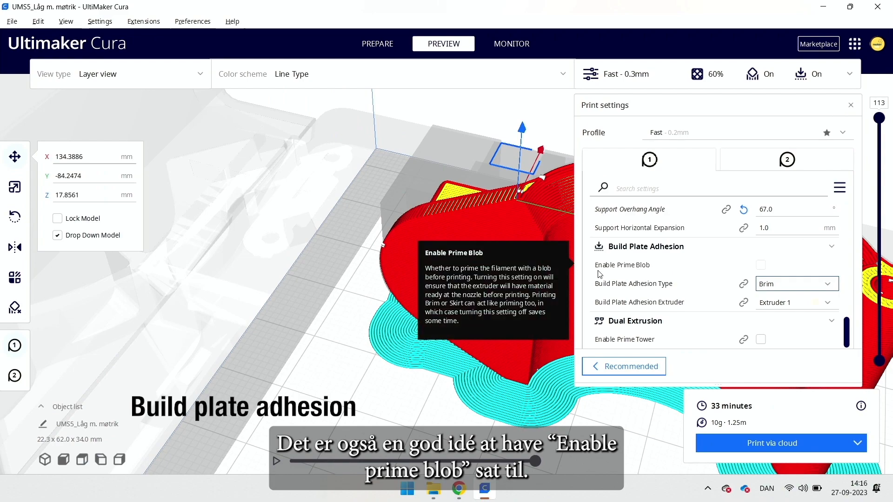
click(761, 266)
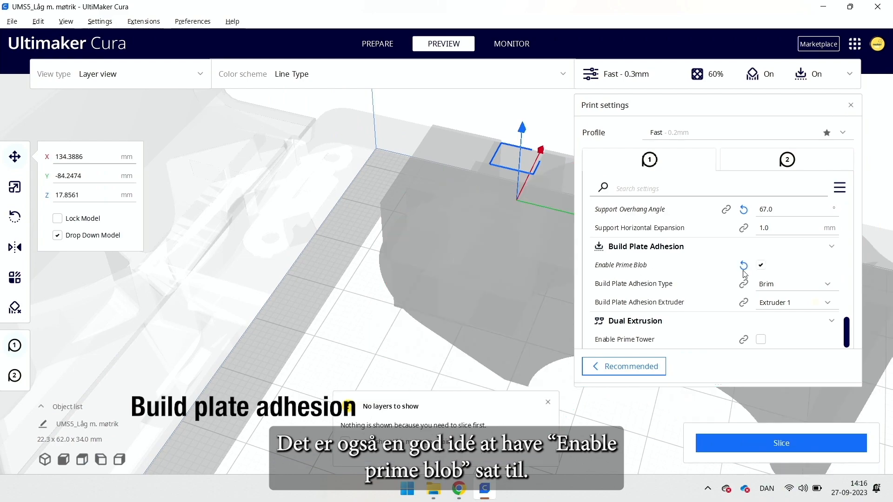
click(774, 446)
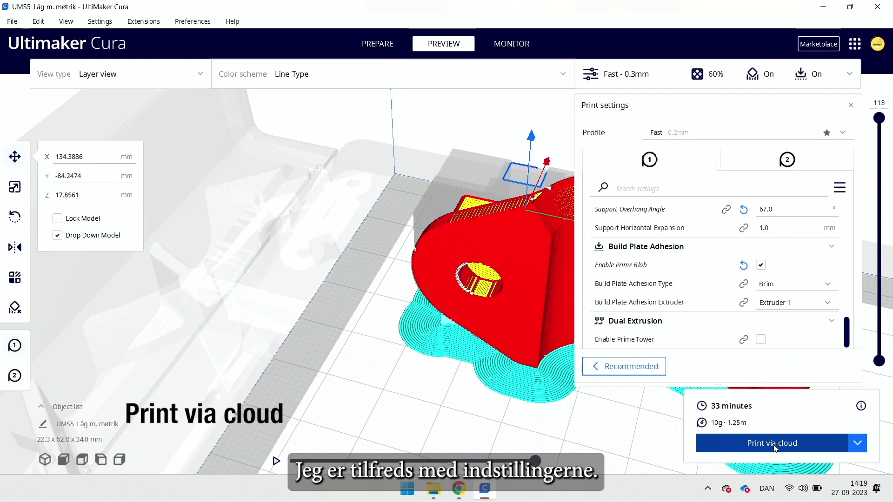
right_drag(392, 361, 460, 270)
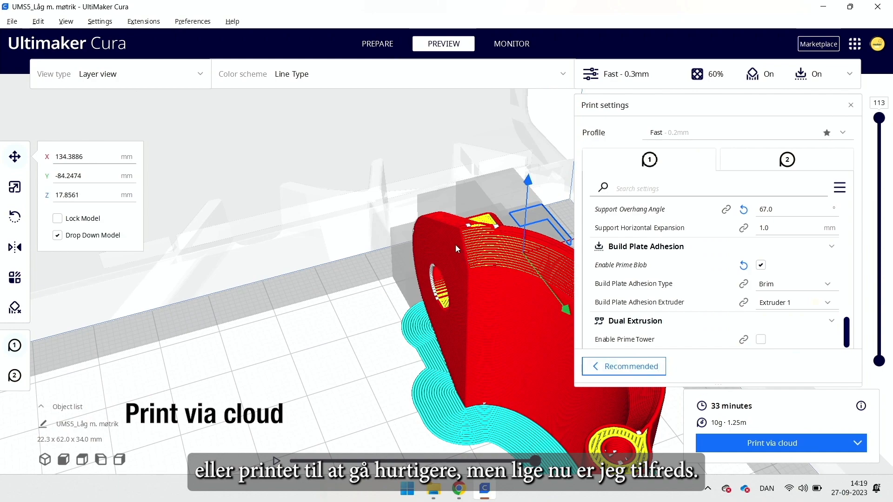
right_drag(454, 225, 423, 280)
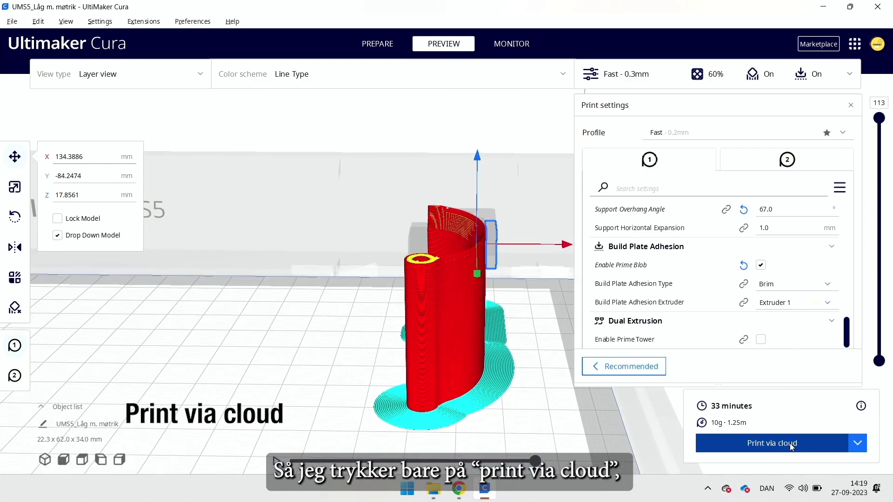